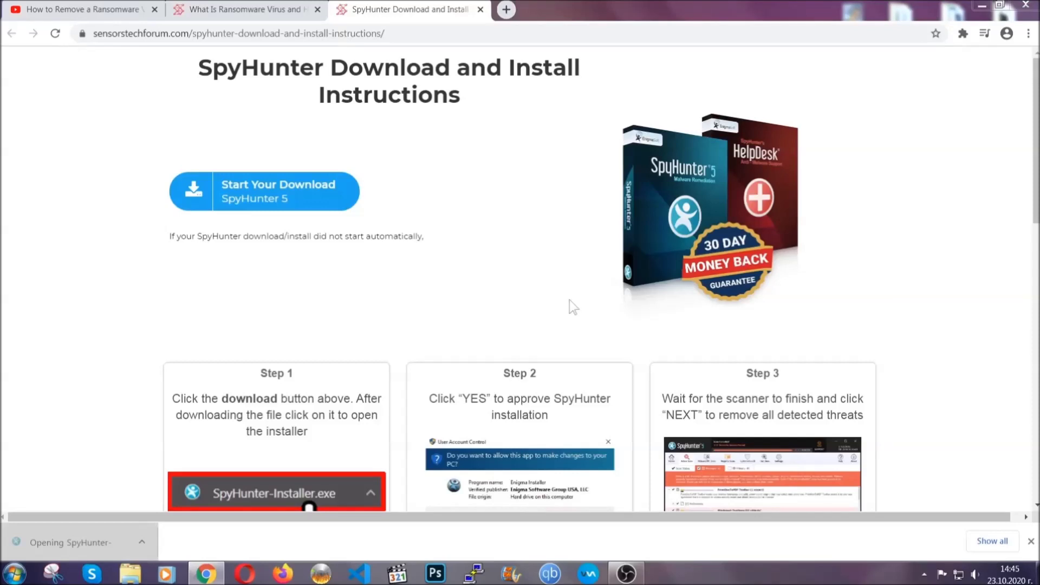
Set the SpyHunter 5 installer language to English and confirm the choice.
scroll(536, 299, down, 1)
scroll(535, 299, down, 1)
click(488, 295)
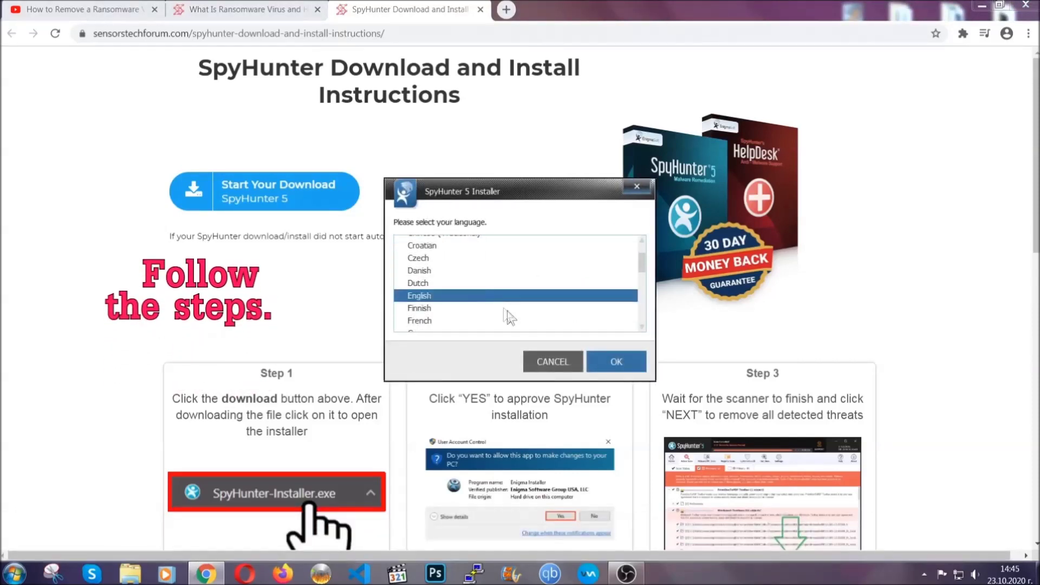
click(603, 362)
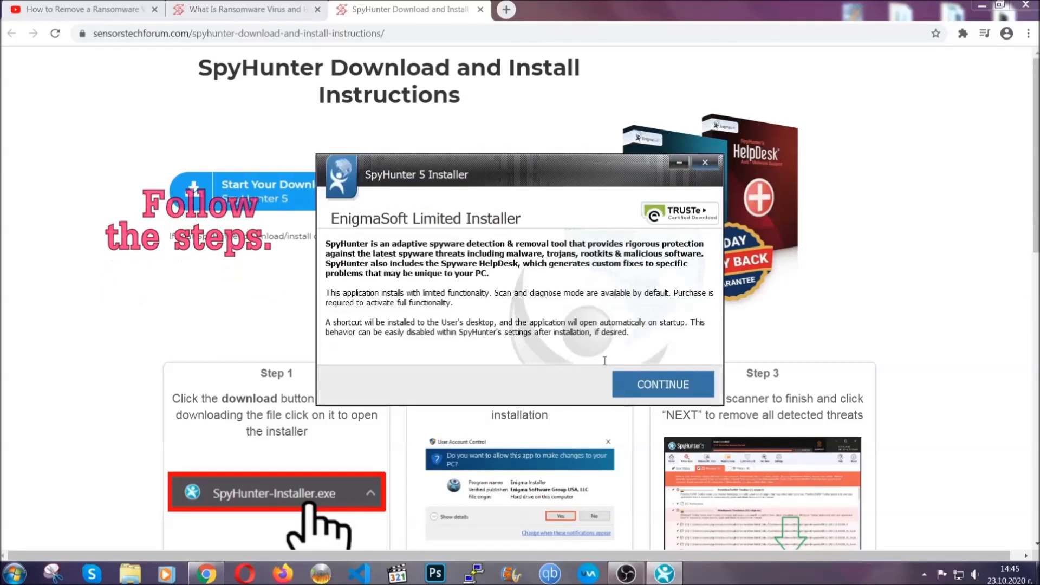
Accept the EULA and Privacy Policy, install SpyHunter 5 and finish the setup.
click(628, 375)
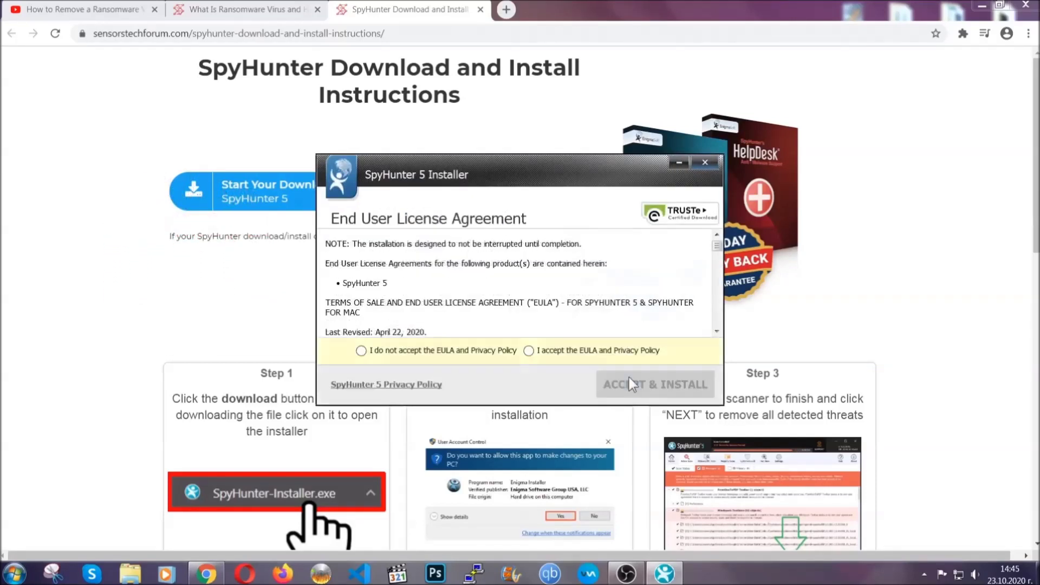
click(596, 351)
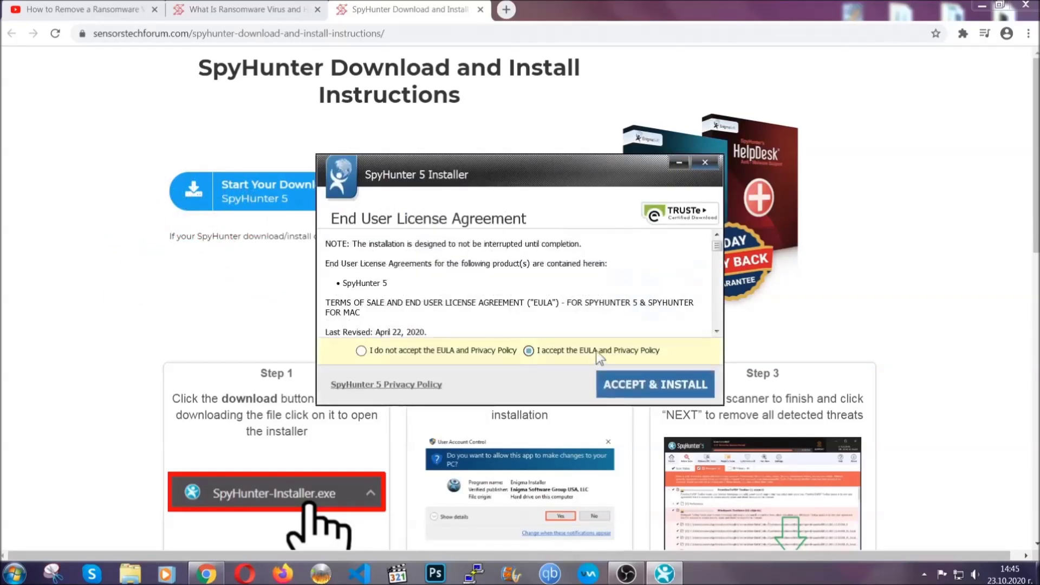
click(621, 383)
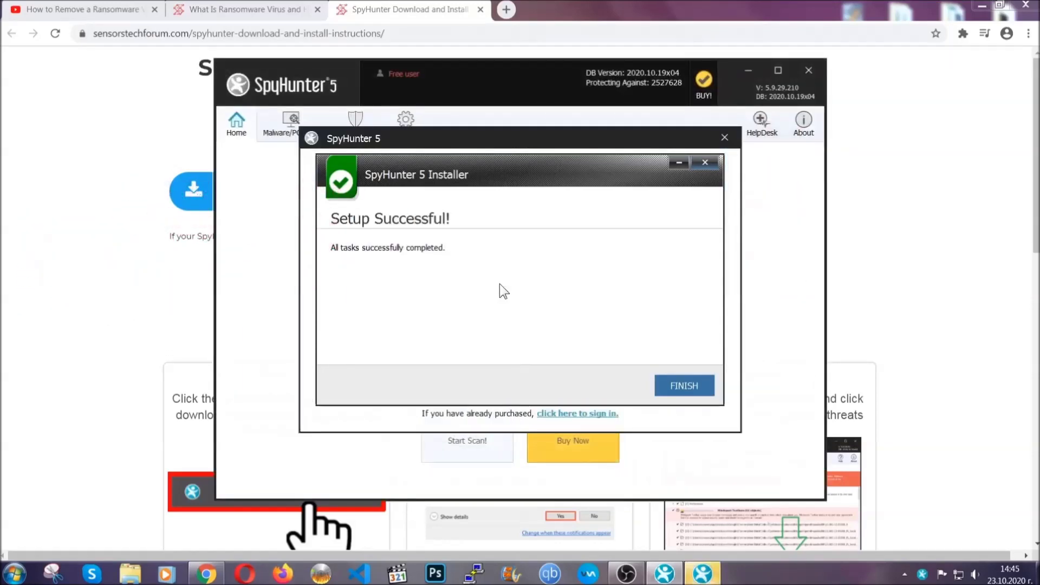
click(666, 387)
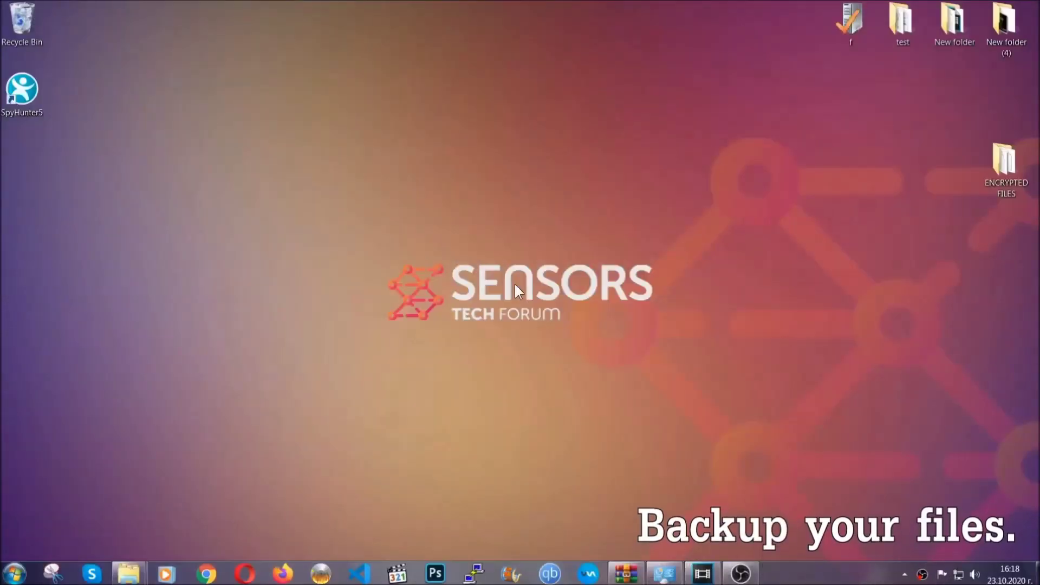
Copy all the files in the ENCRYPTED FILES desktop folder and minimize its window.
double_click(999, 167)
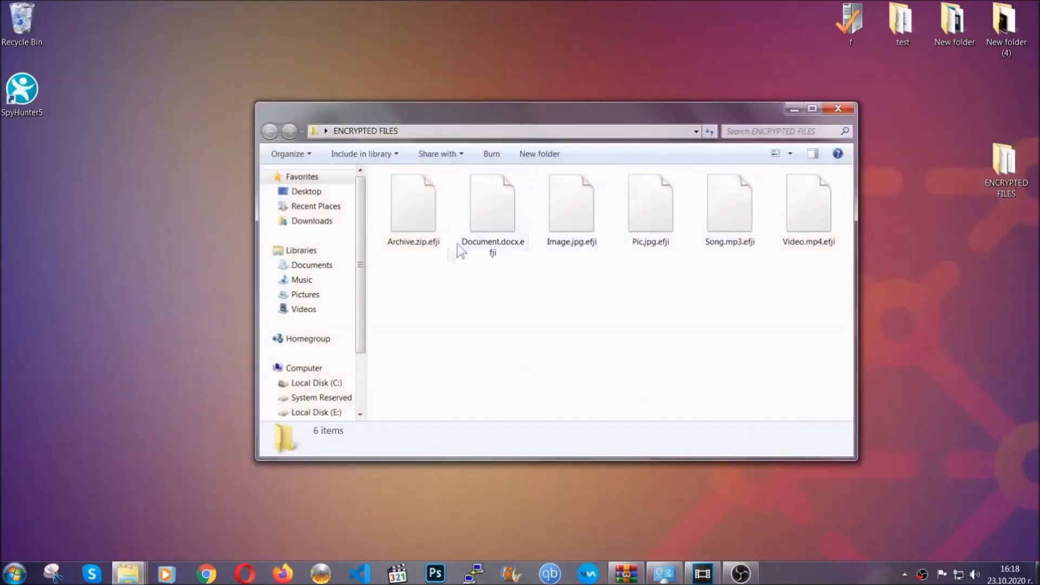
drag(386, 272, 813, 193)
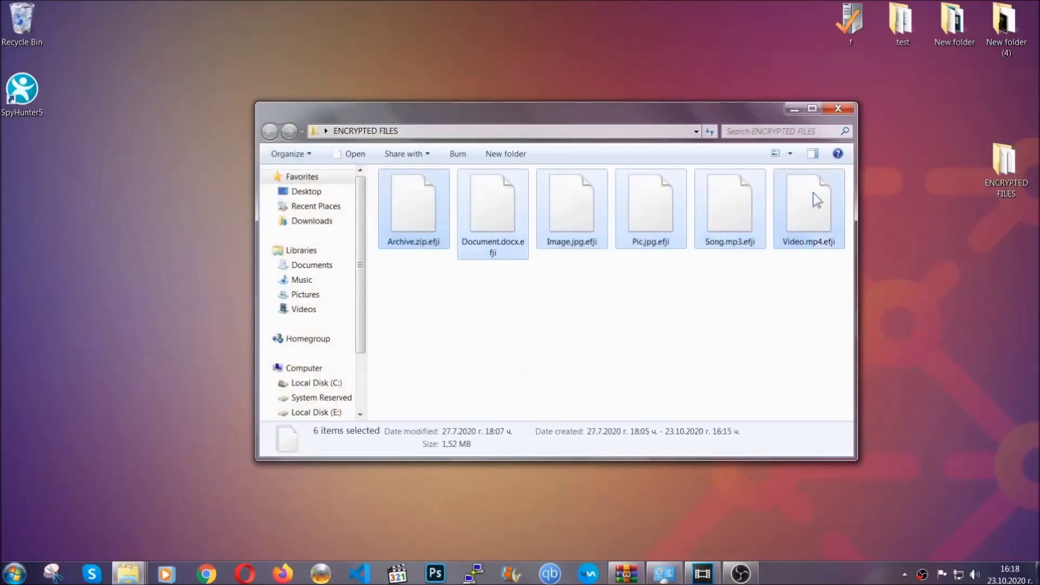
right_click(814, 193)
click(841, 337)
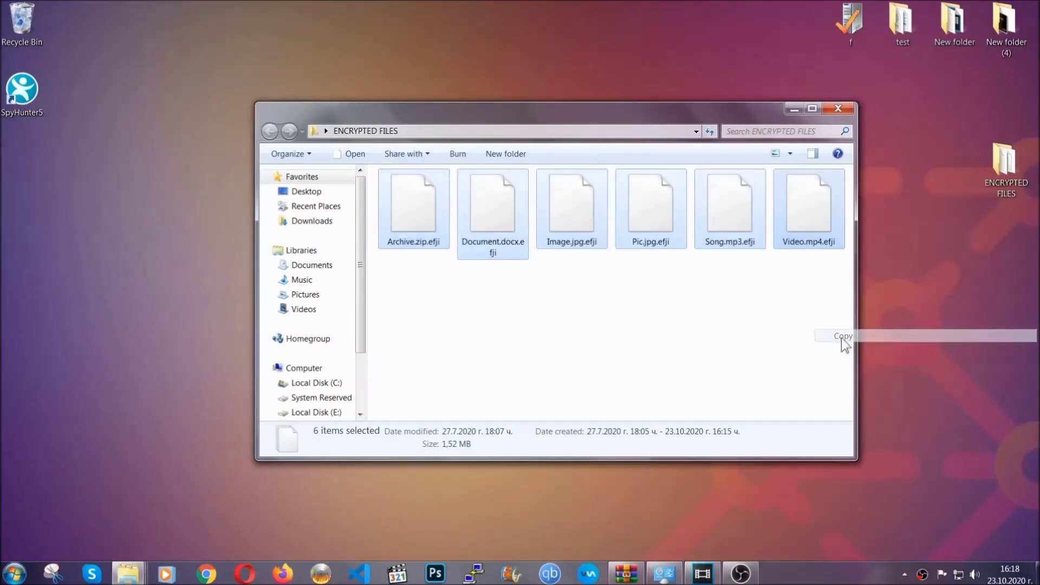
click(795, 108)
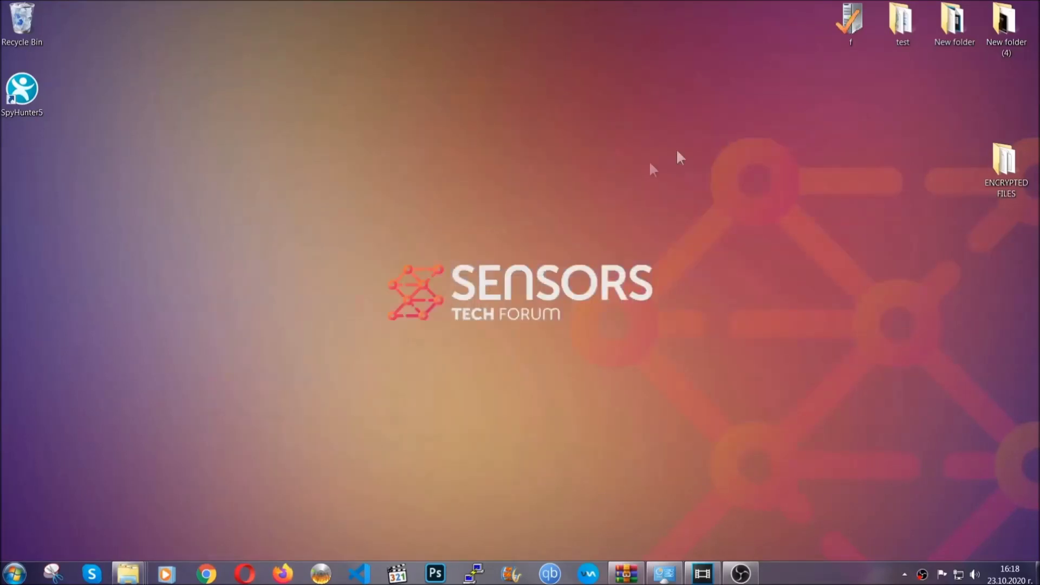
Paste the copied encrypted files onto FLASH DRIVE (H:) and close the drive's window.
click(13, 573)
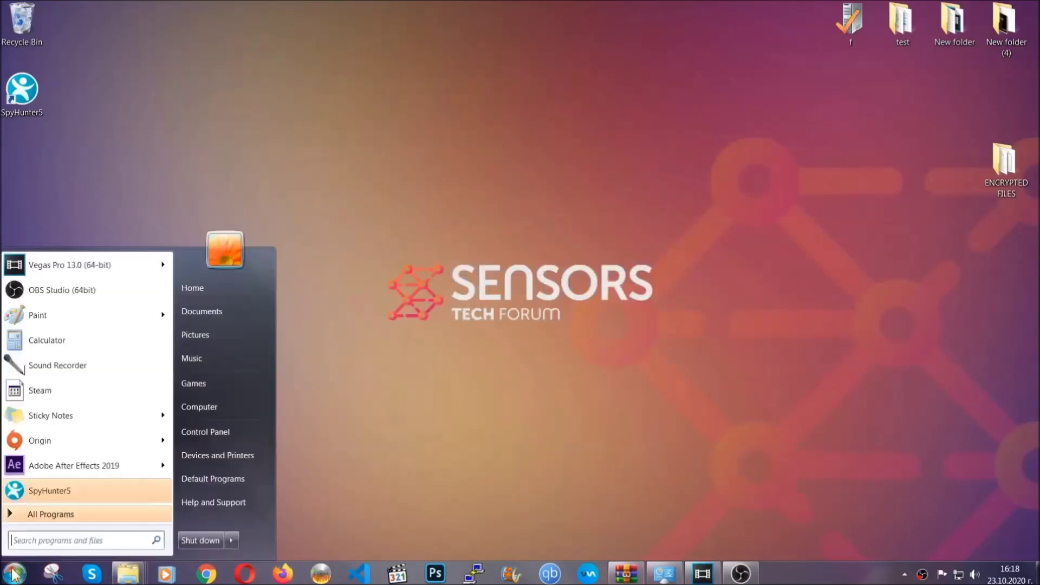
click(198, 406)
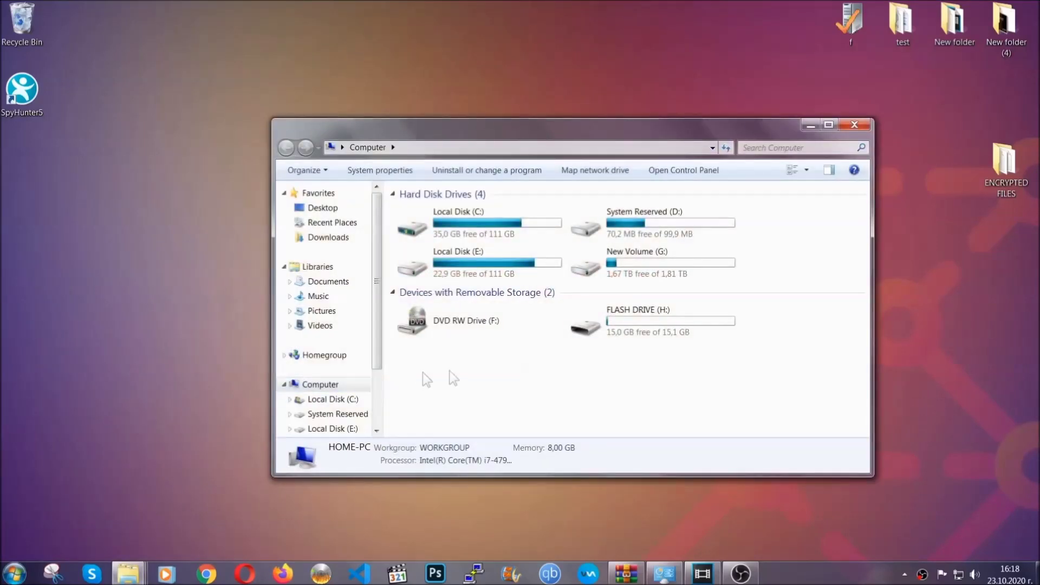
double_click(653, 325)
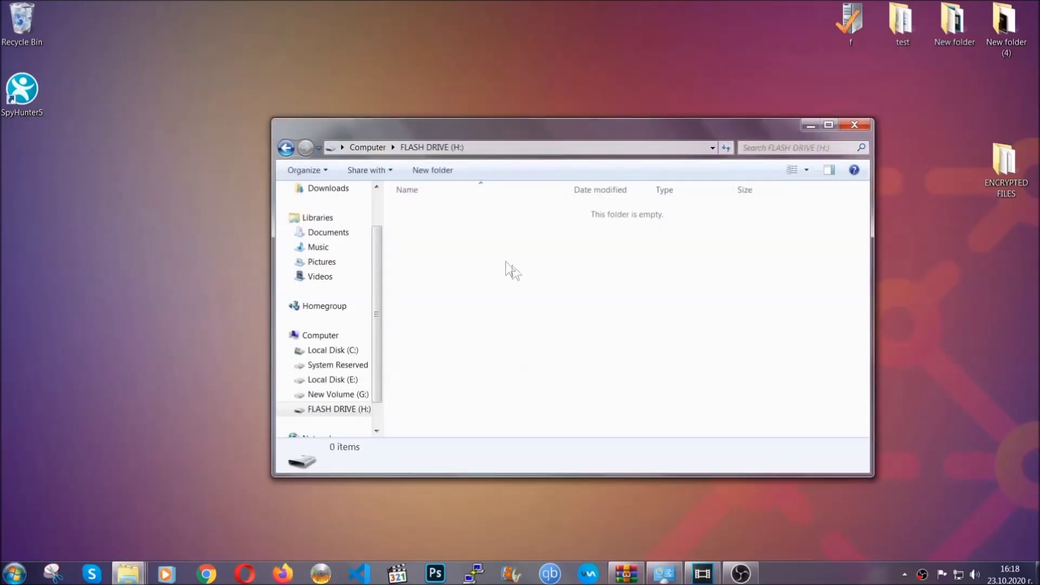
right_click(449, 241)
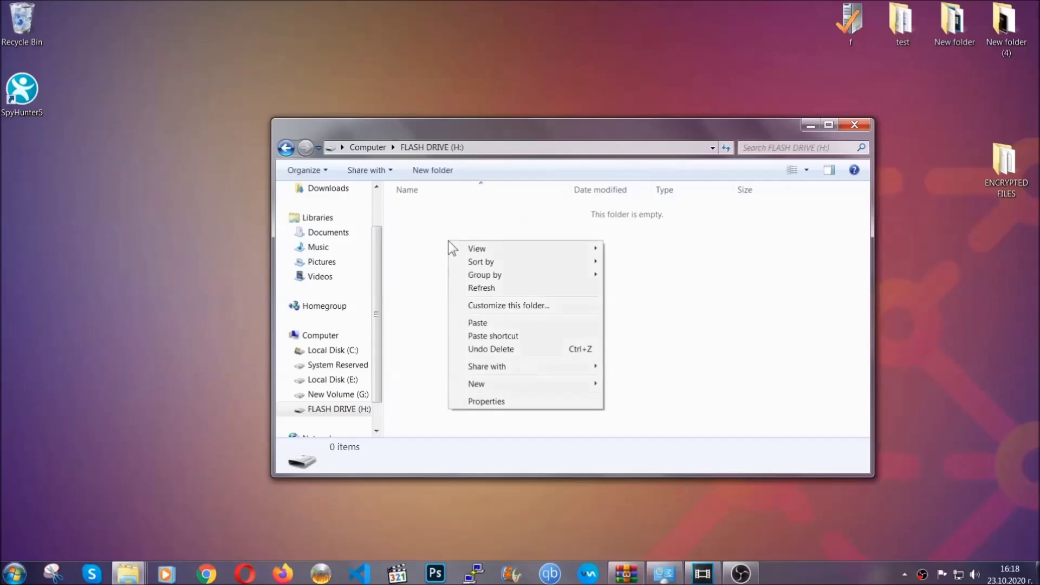
click(477, 323)
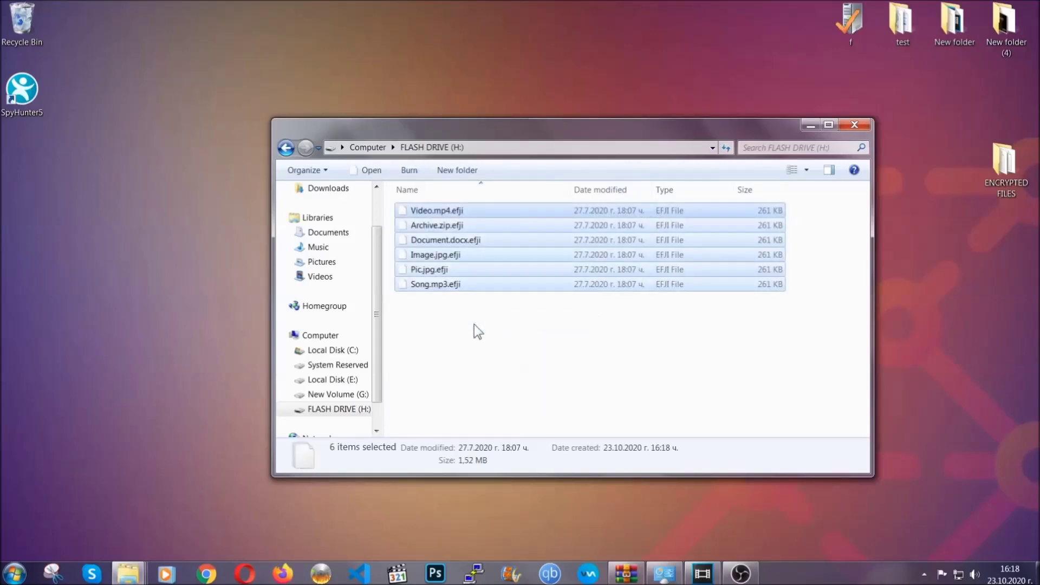
click(475, 324)
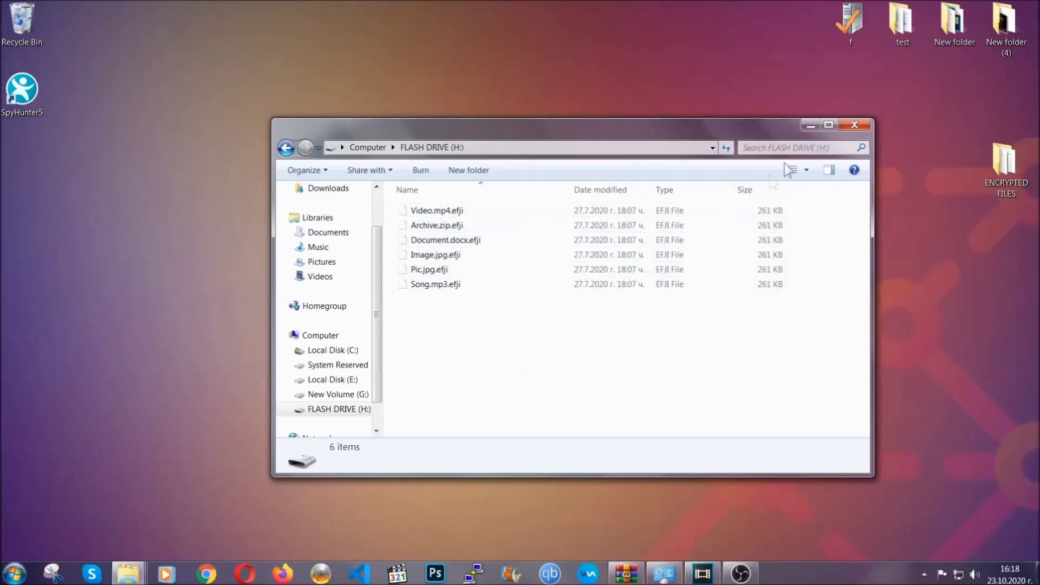
click(855, 125)
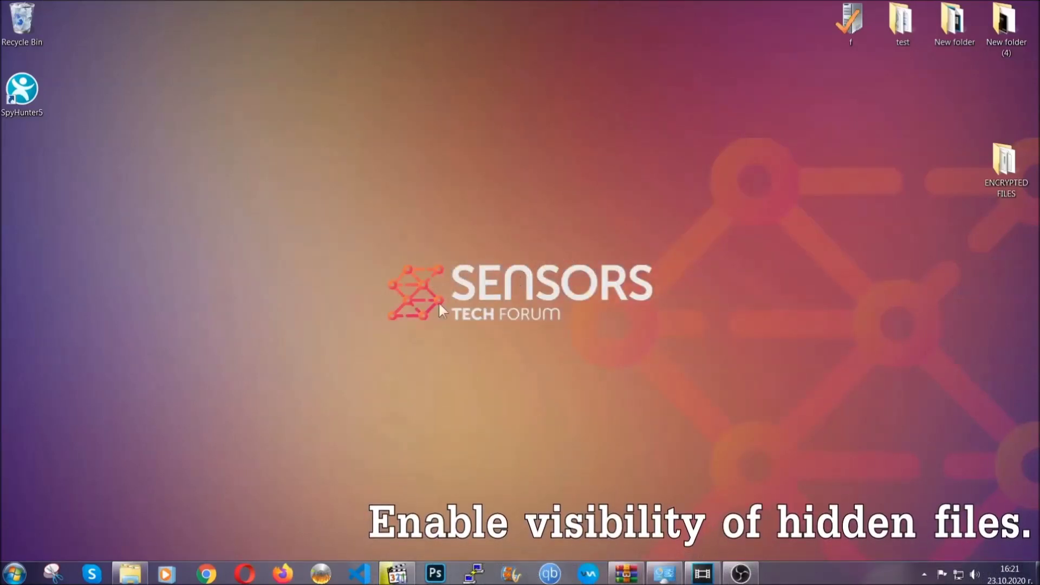
Search the system for "show hidden files and folders" and open the matching Control Panel setting.
click(14, 573)
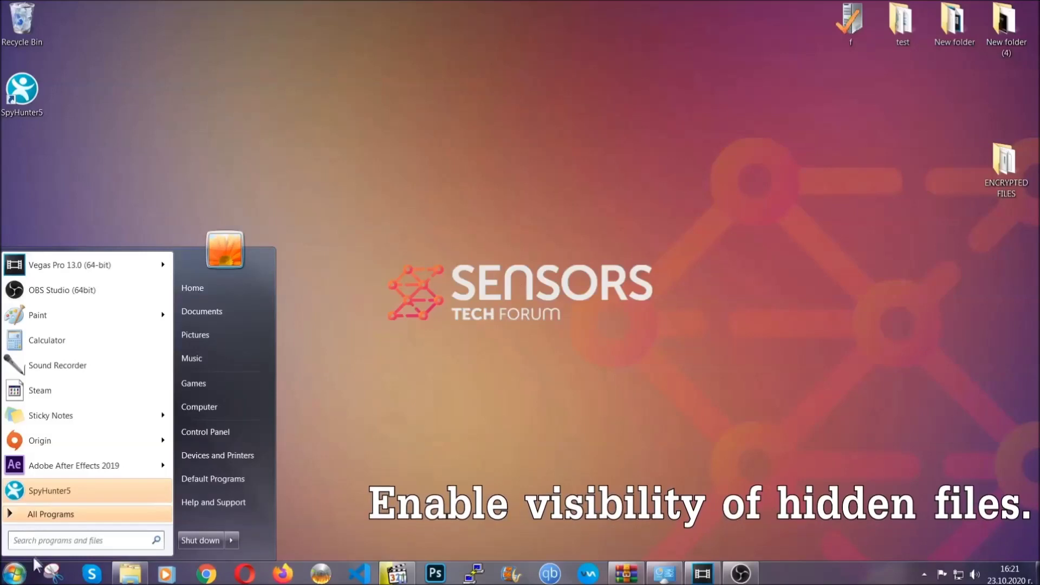
click(46, 540)
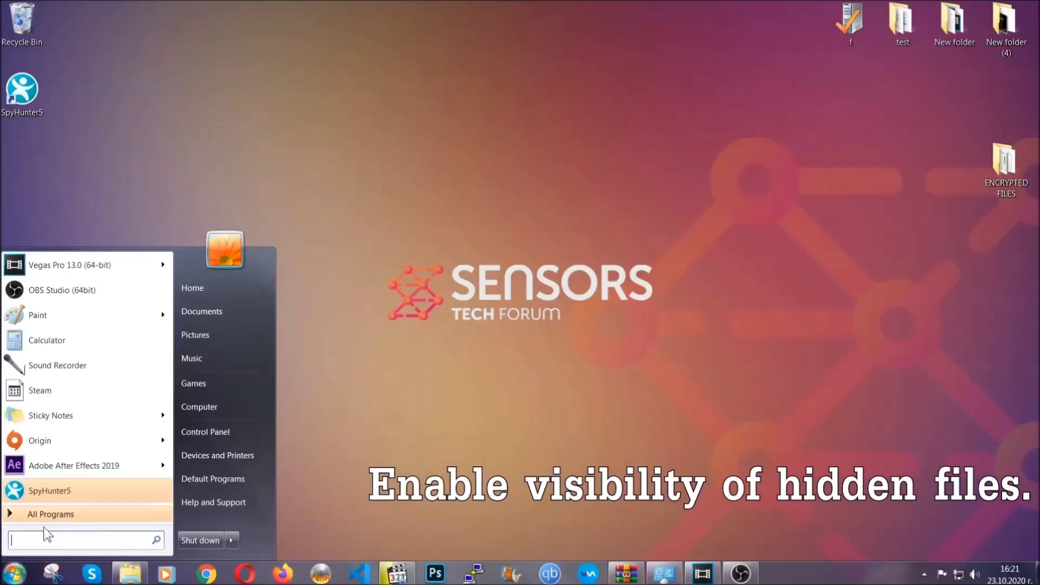
text(showh)
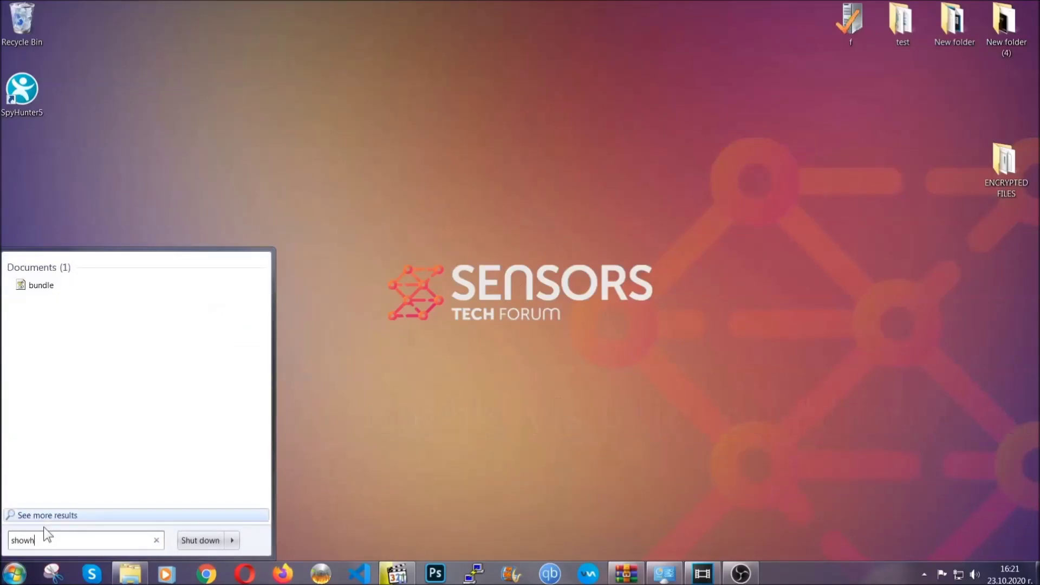
key(BackSpace)
text(hidden)
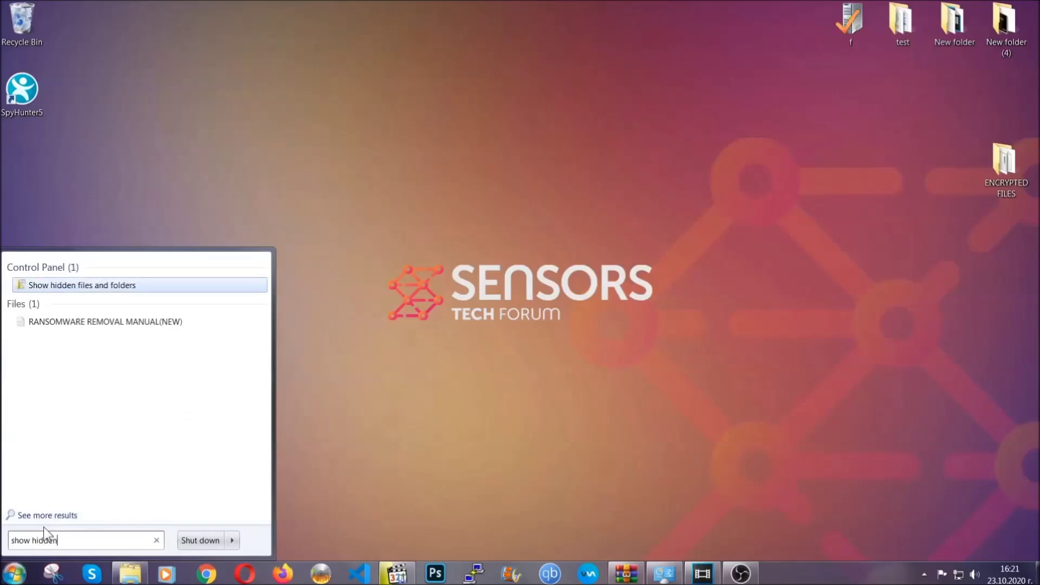
text( files and folders)
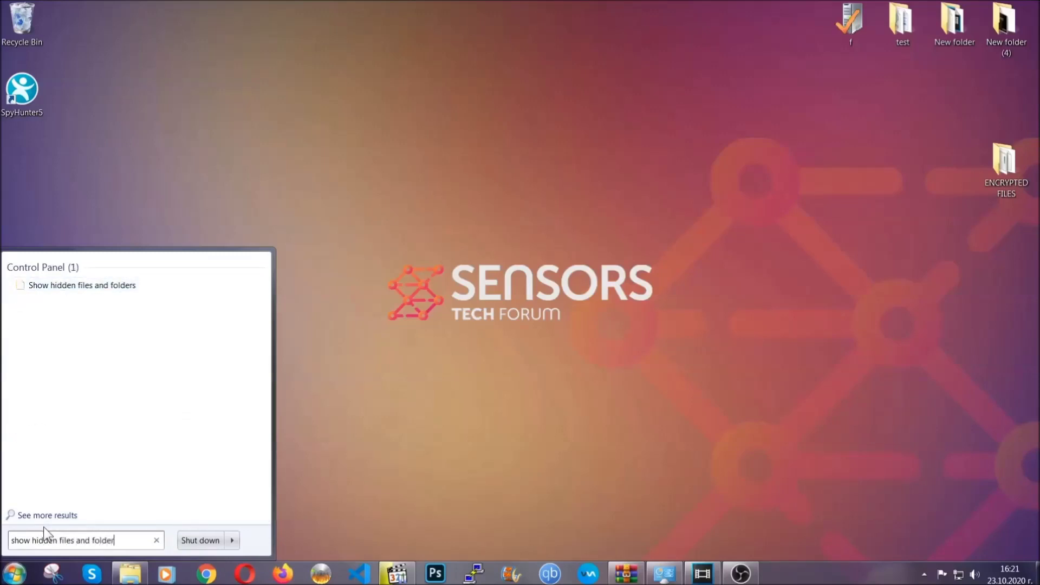
click(123, 286)
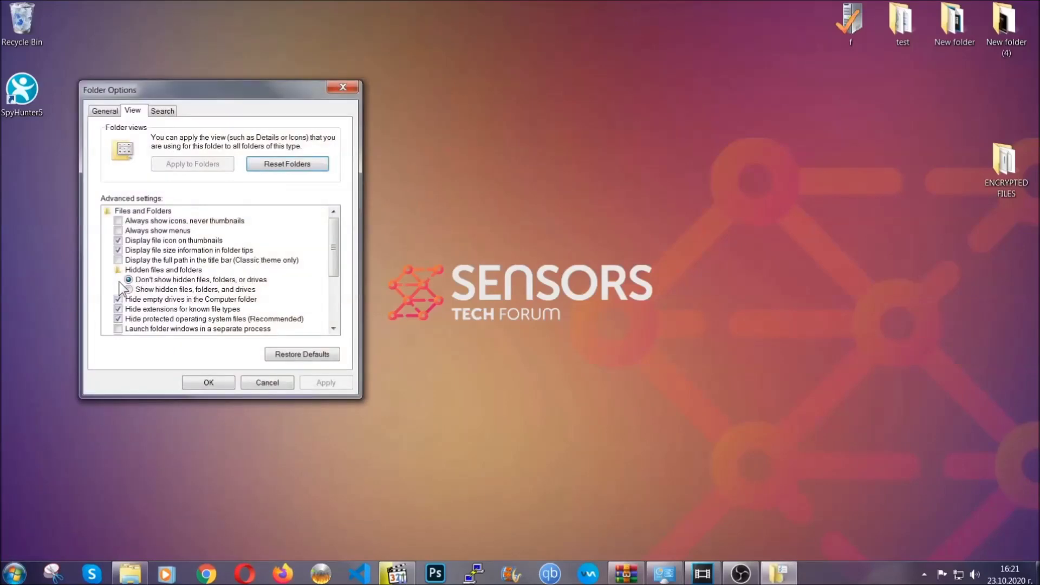
Enable "Show hidden files, folders, and drives", apply the change and close Folder Options.
click(147, 289)
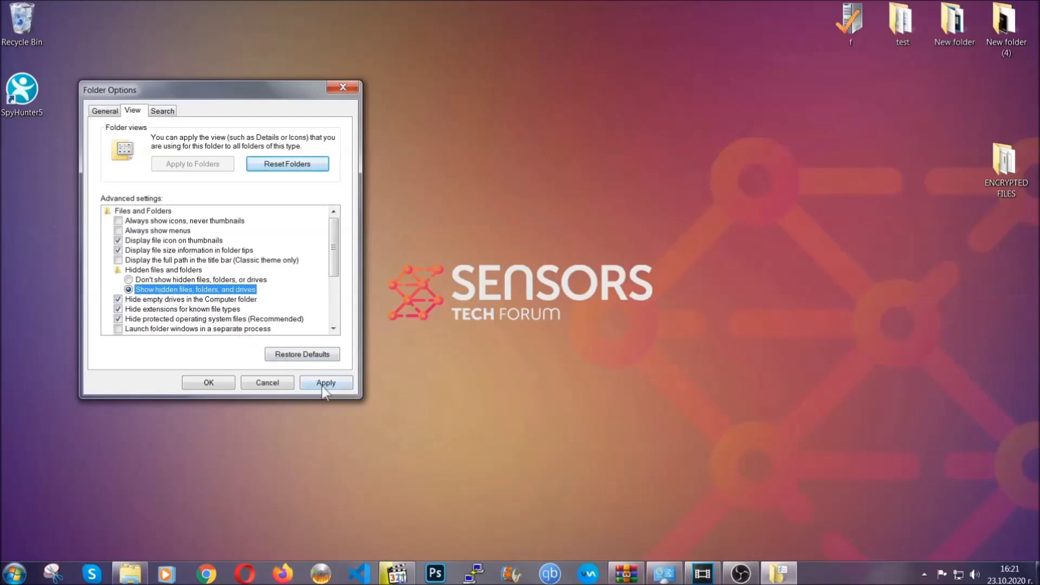
click(324, 383)
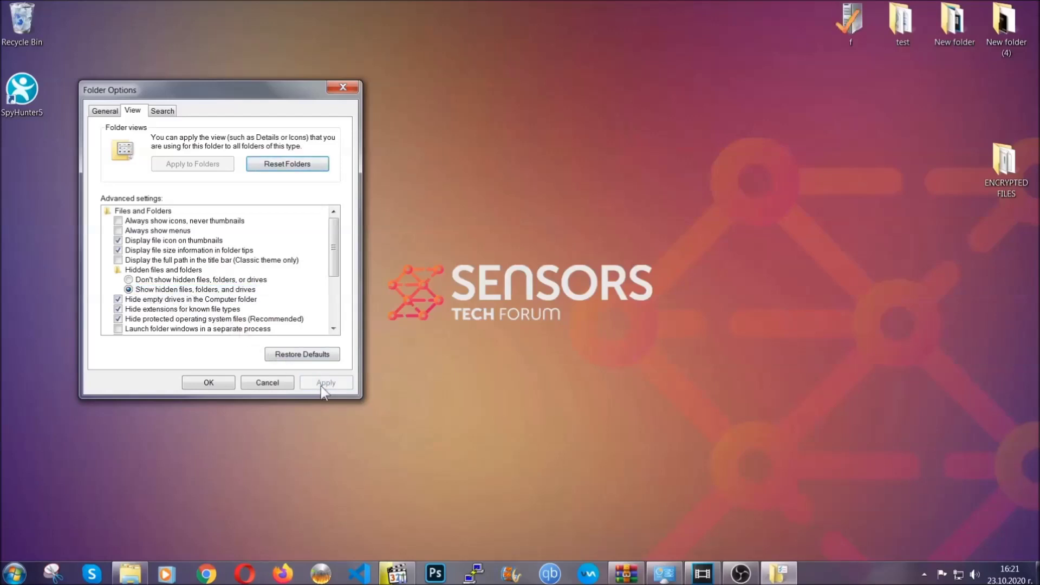
click(203, 383)
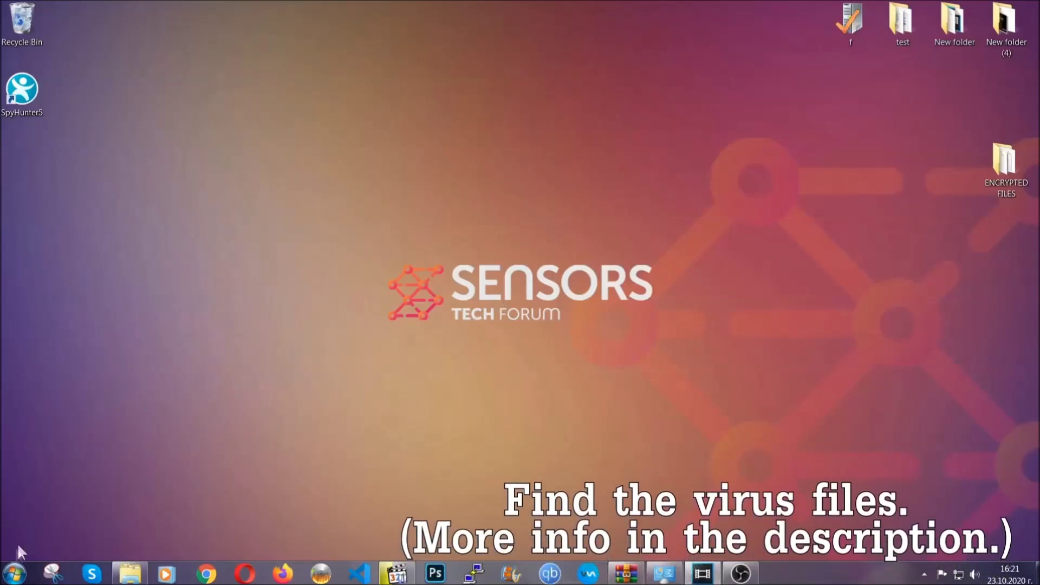
Search the whole computer for "fileextension:exe Example Virus Name".
click(13, 573)
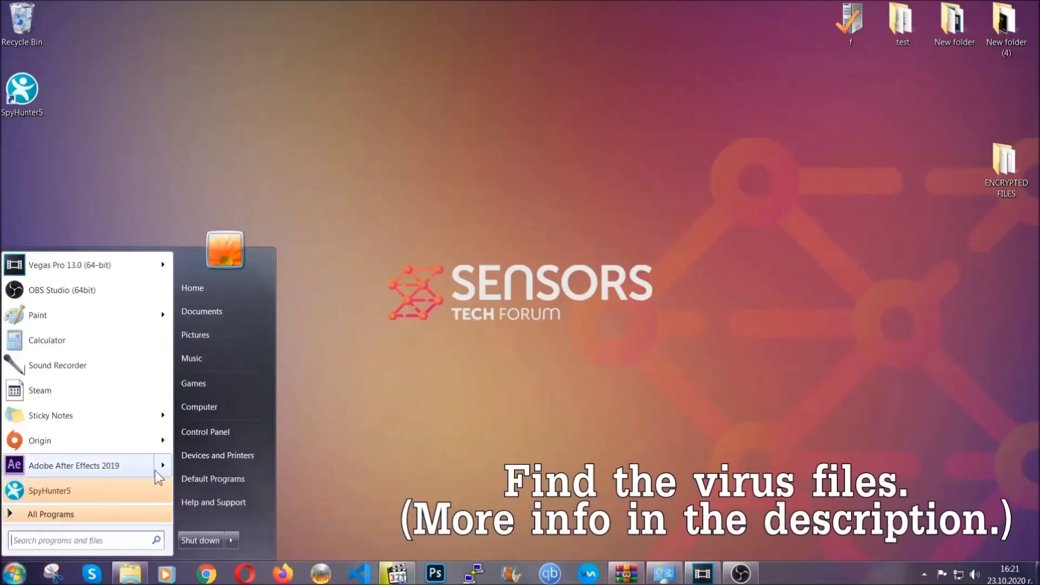
click(215, 407)
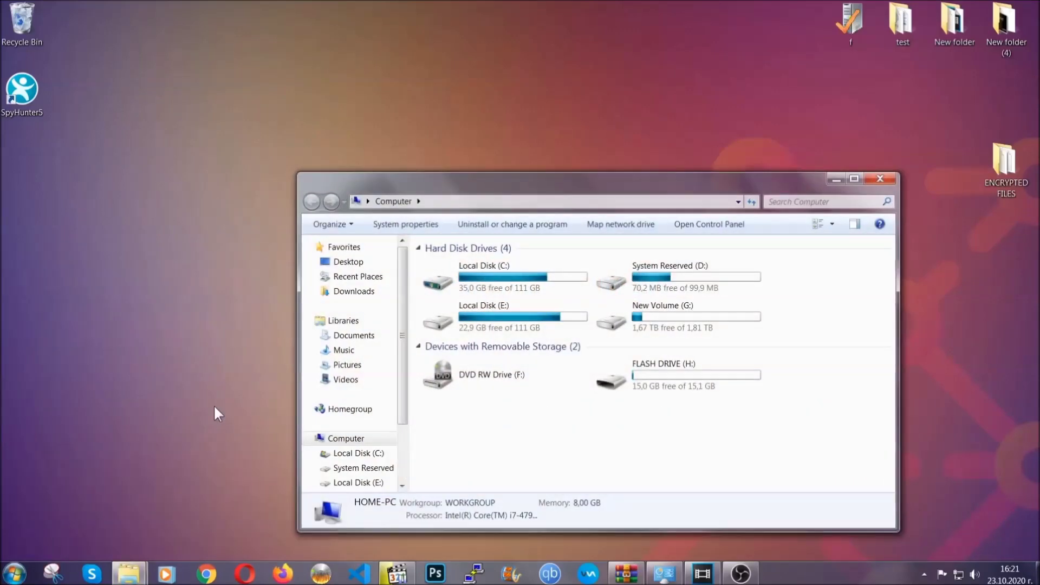
drag(562, 186, 494, 141)
click(710, 156)
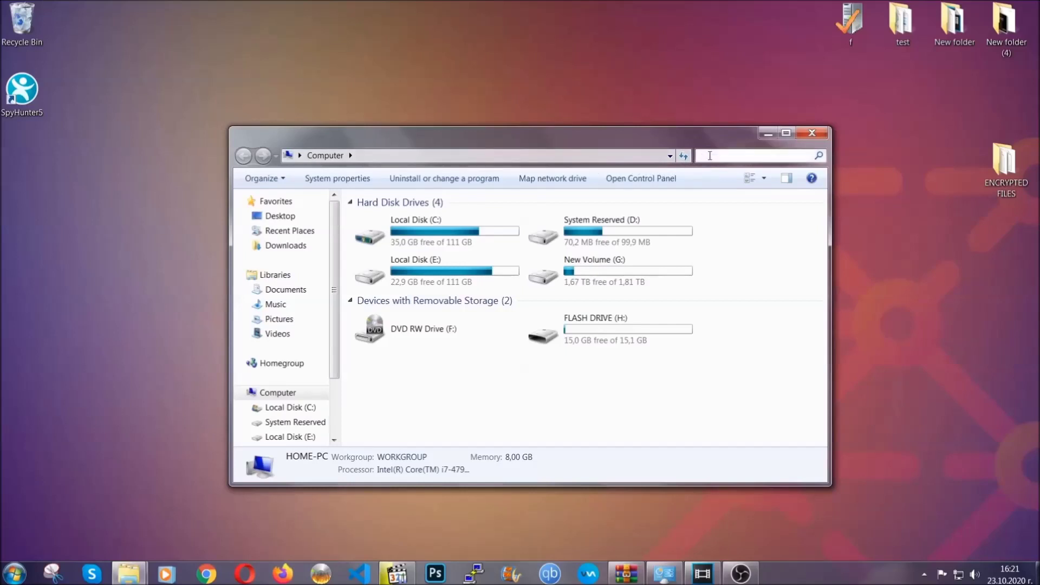
text(fileextensio)
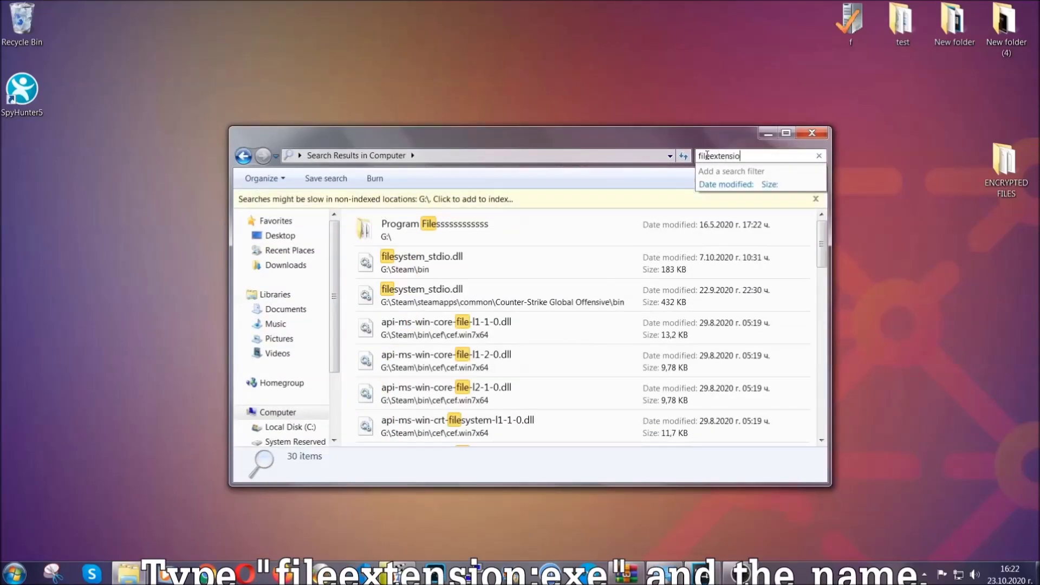
text(n:exe)
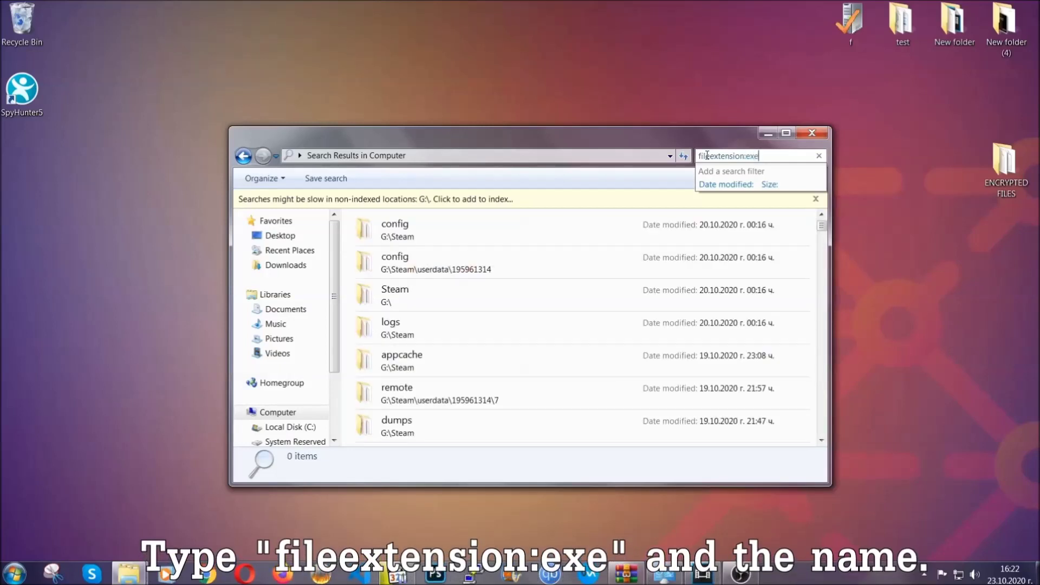
text( Exam)
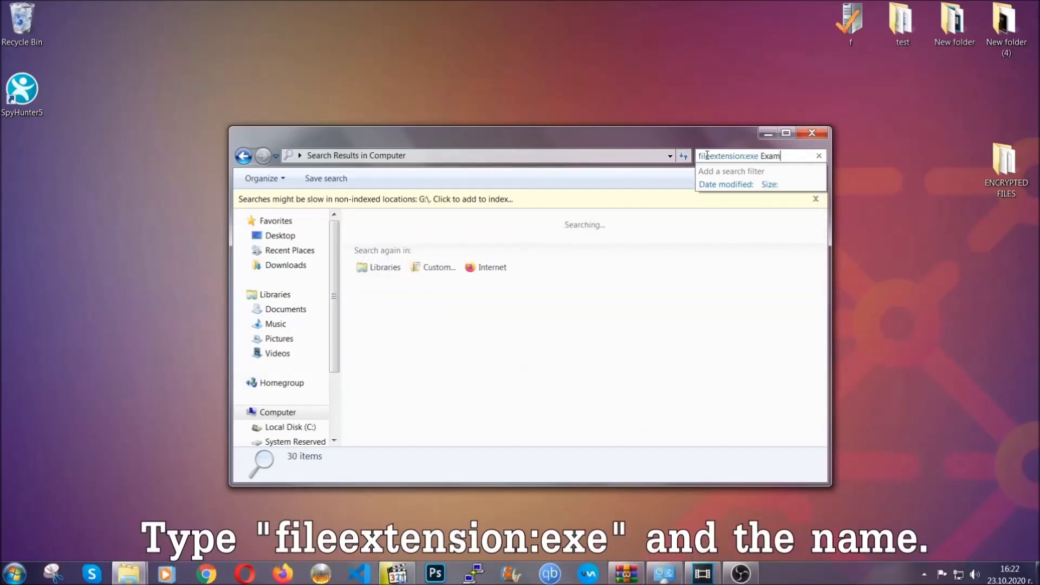
text(ple Virs)
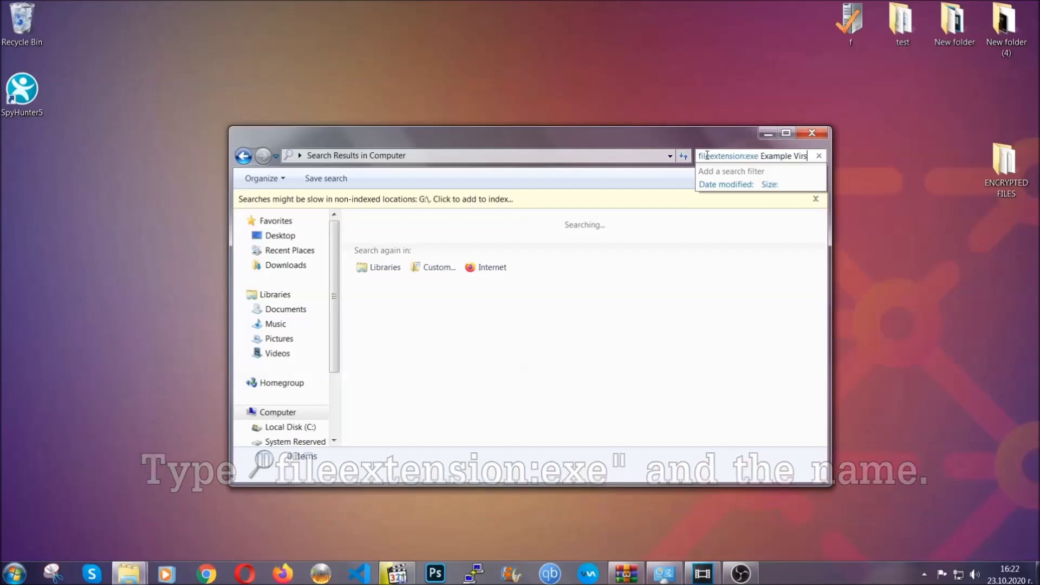
key(BackSpace)
text(us)
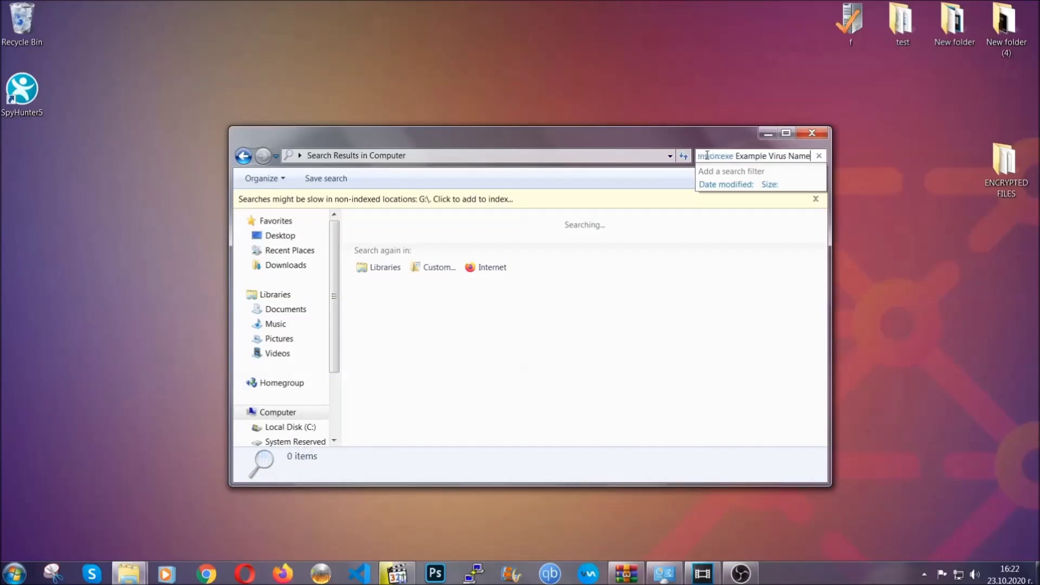
text( Name)
key(Return)
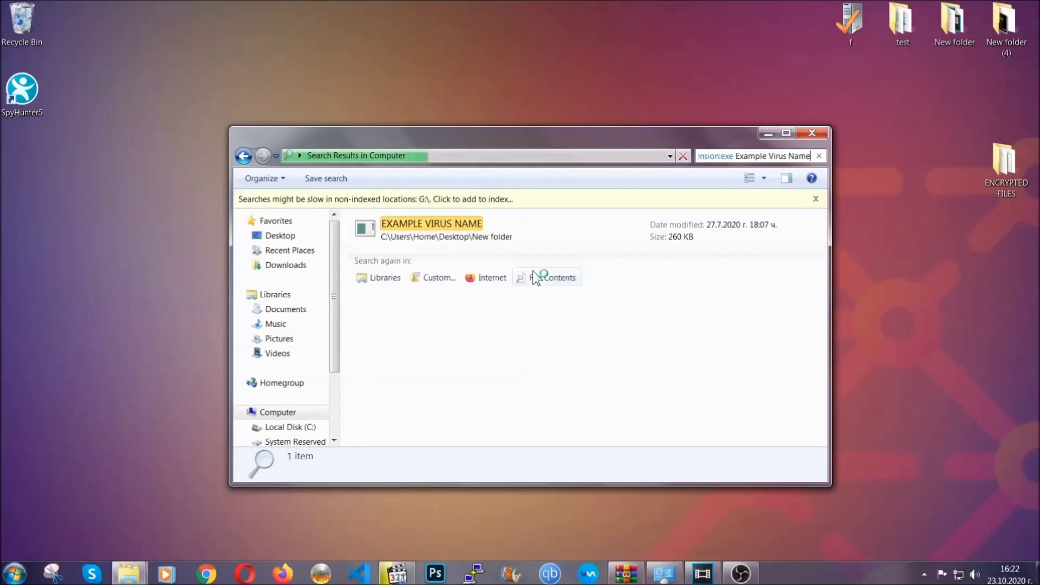
Delete the found EXAMPLE VIRUS NAME executable to the Recycle Bin and close the search window.
click(454, 221)
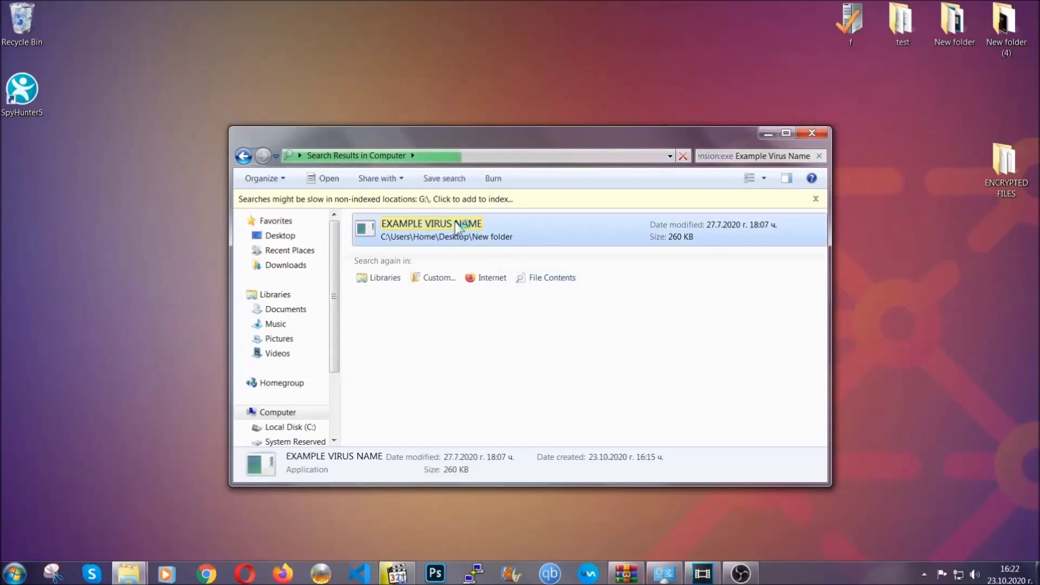
right_click(454, 222)
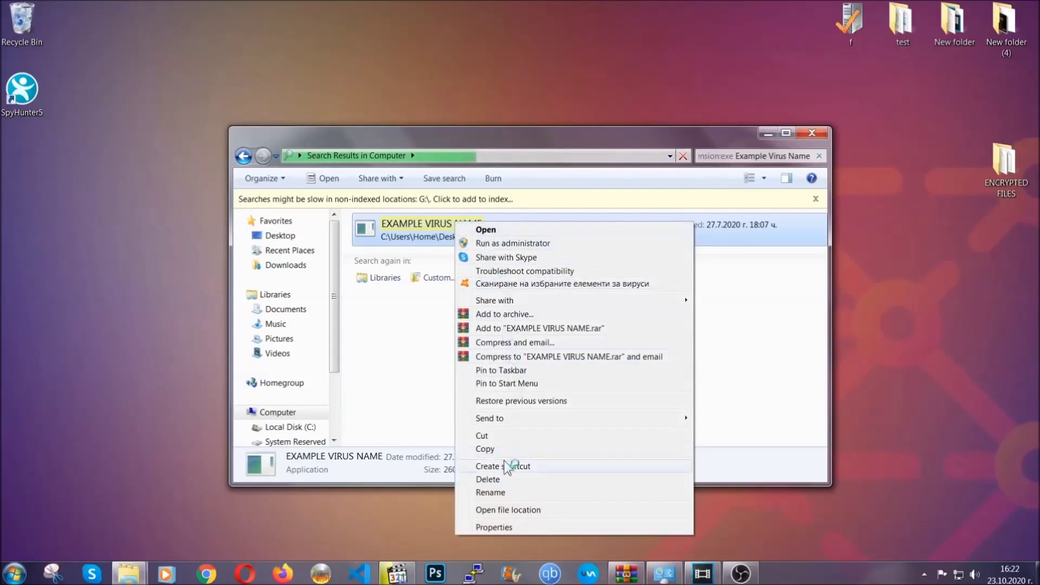
click(502, 480)
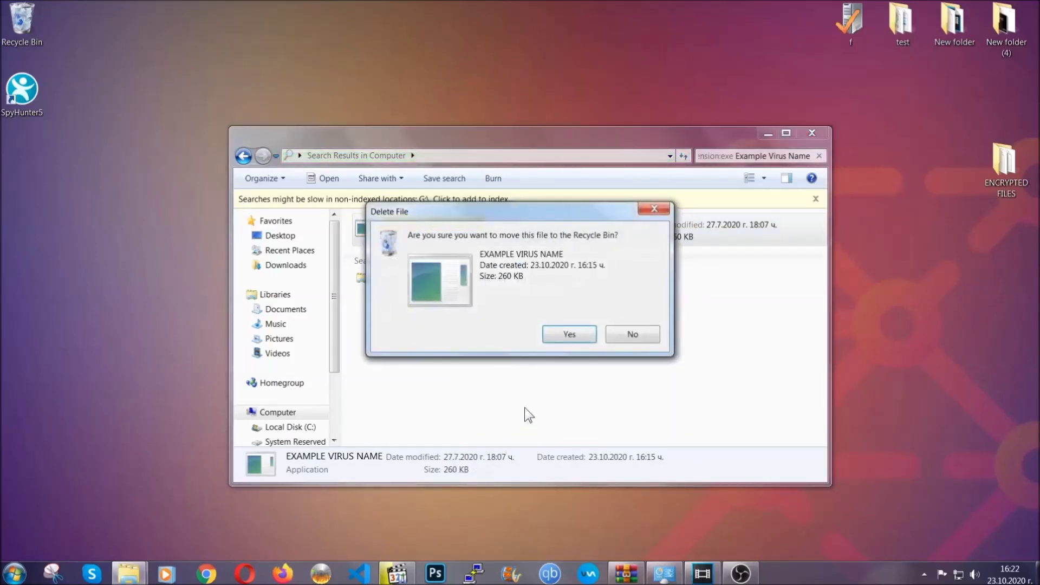
click(570, 335)
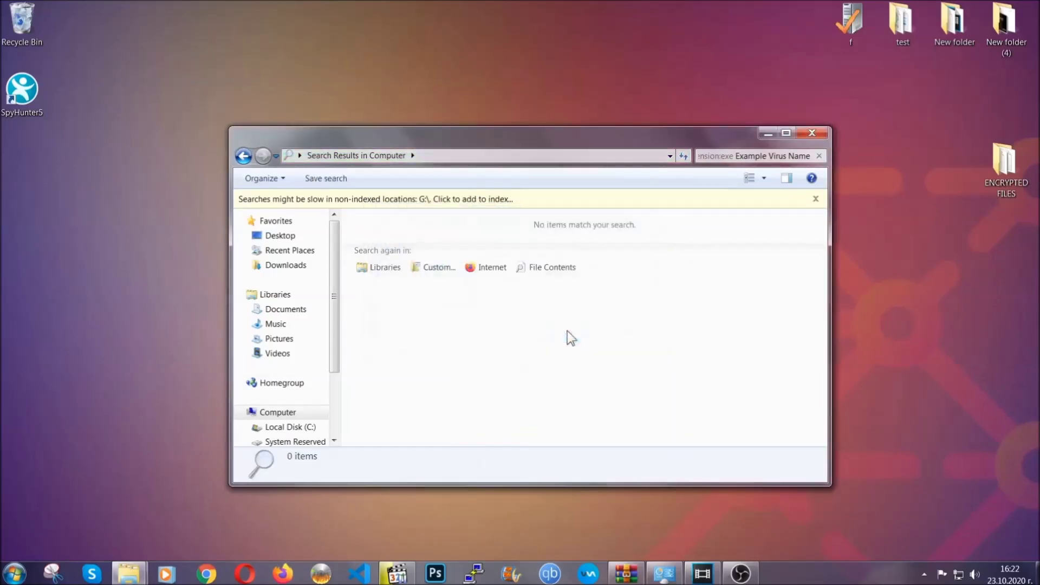
click(813, 133)
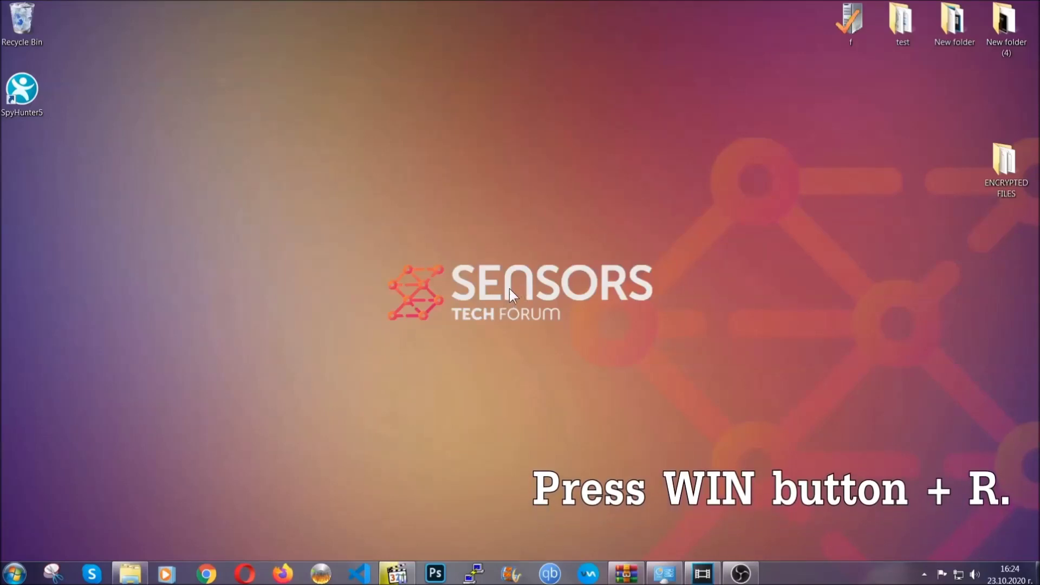
Open Registry Editor by running REGEDIT from the Run dialog.
key(super+r)
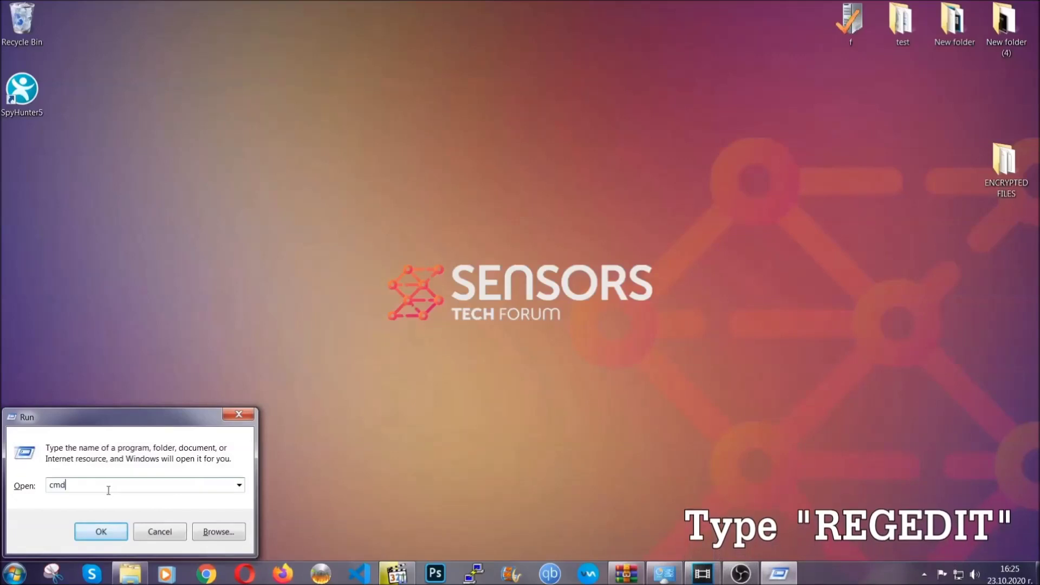
text(REGE)
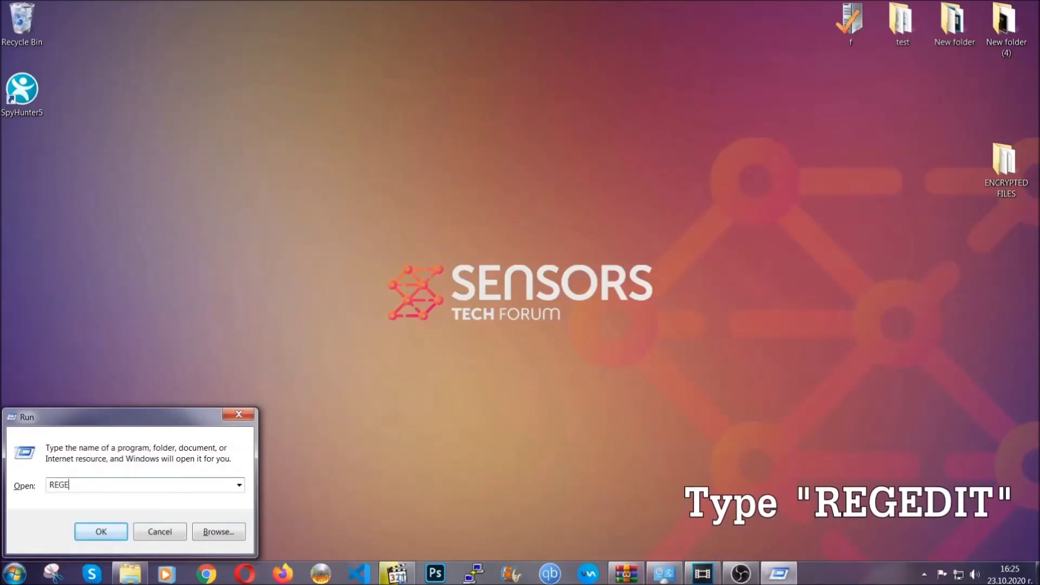
text(DIT)
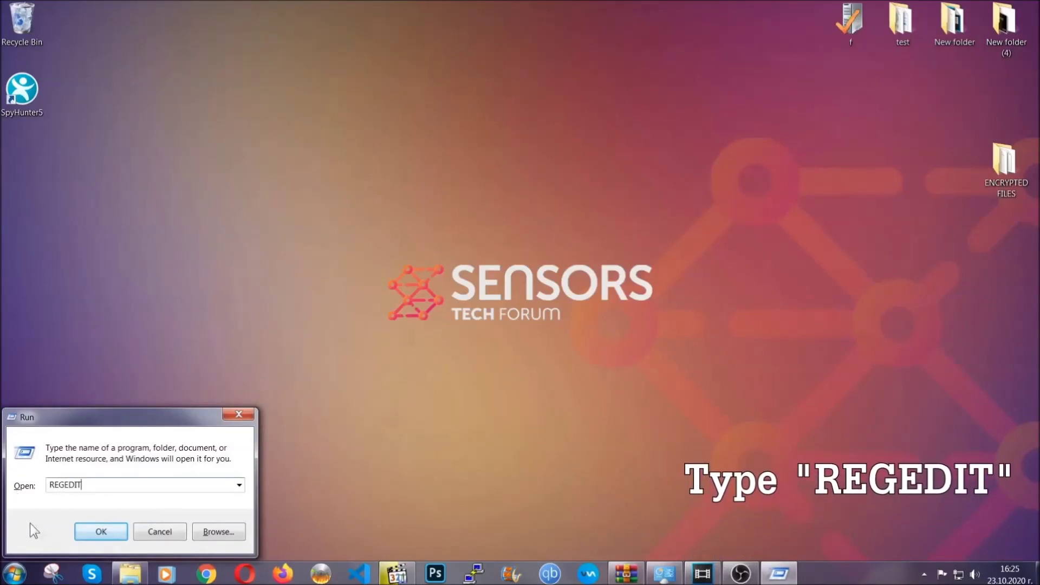
click(89, 528)
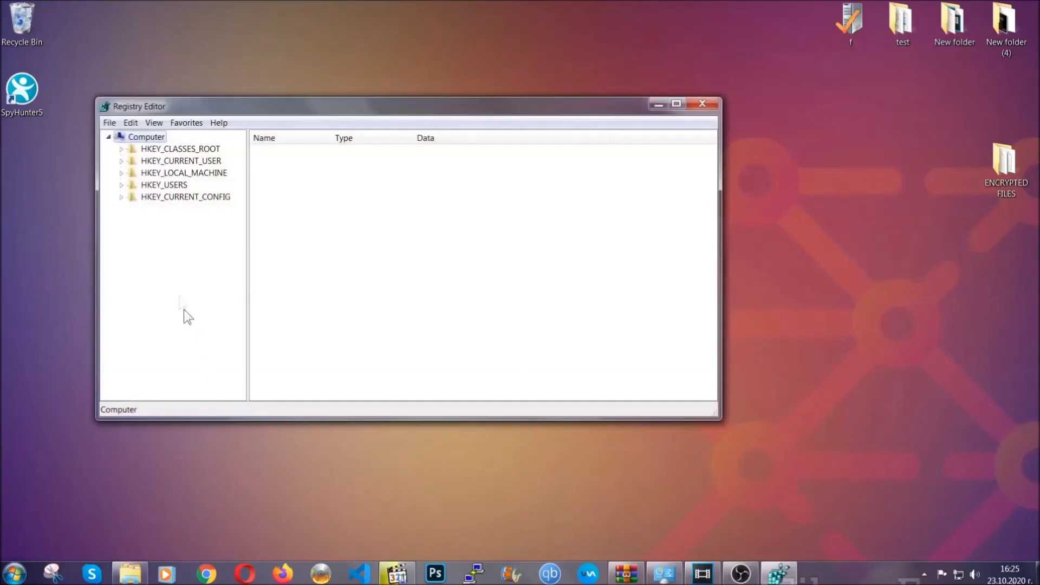
Export the entire registry to the Desktop as a registration file named BACKUP.
click(110, 123)
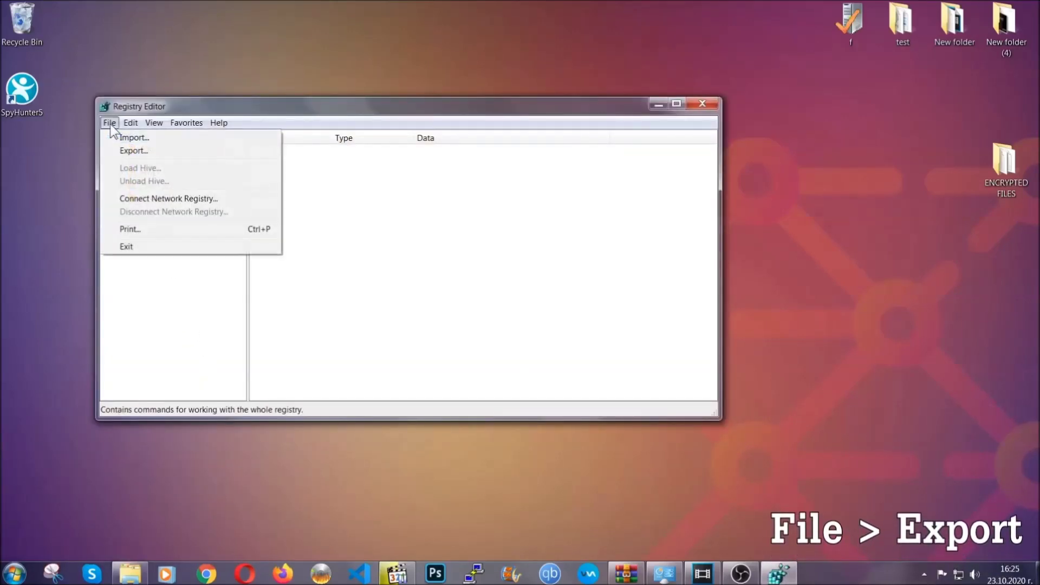
click(135, 150)
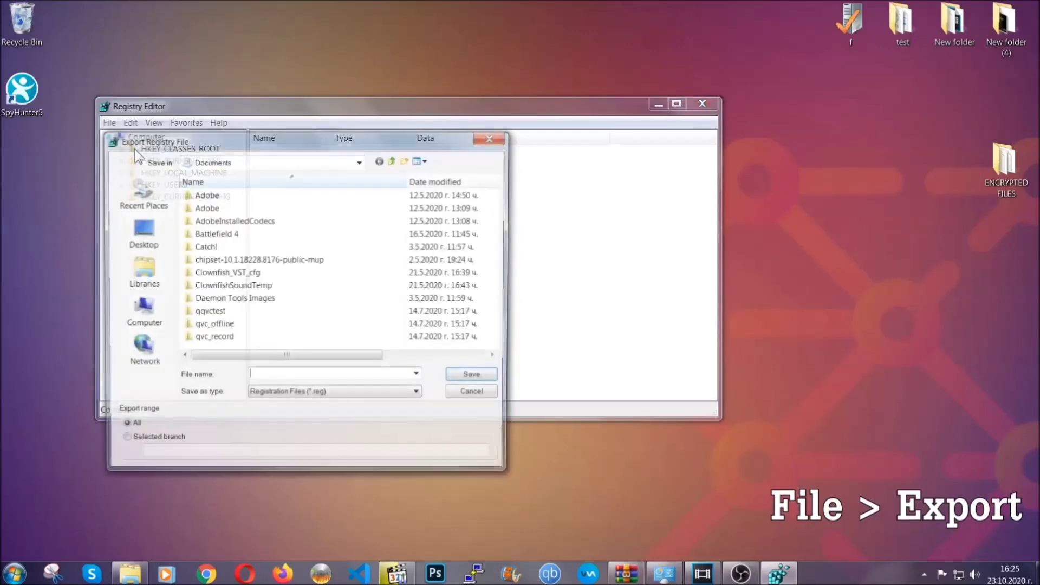
click(137, 232)
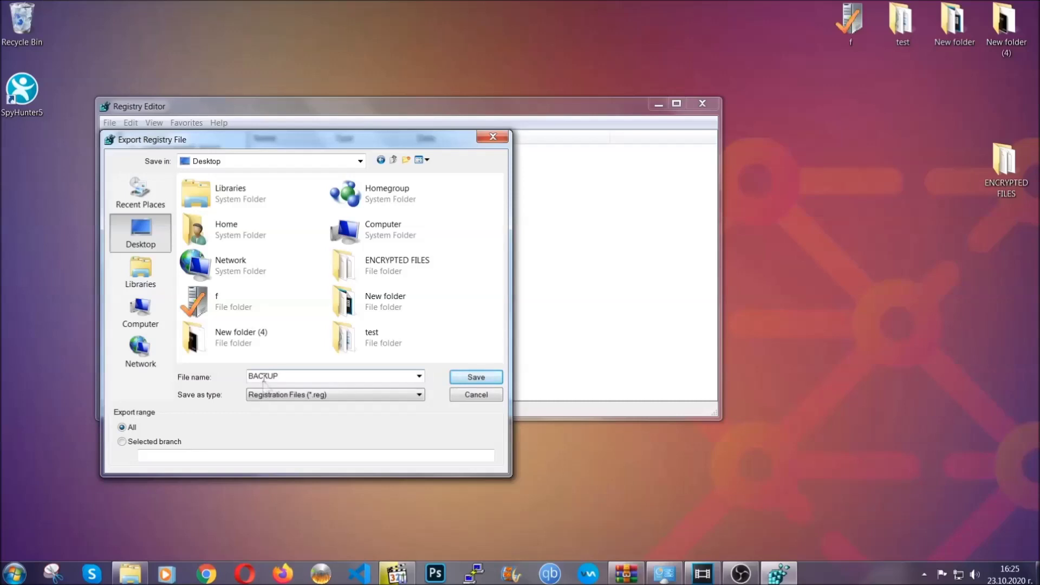
click(469, 378)
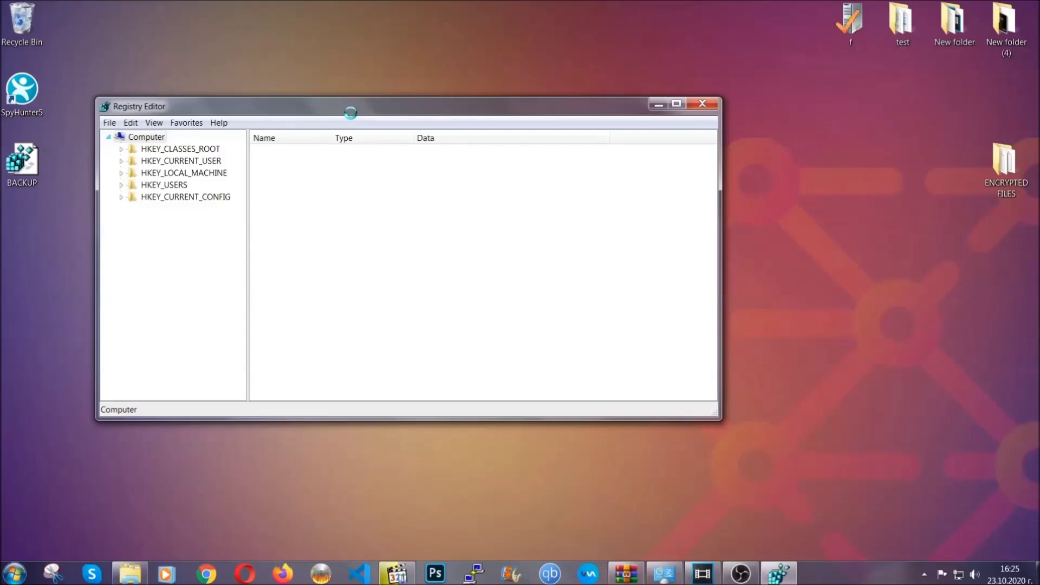
drag(350, 112, 450, 147)
click(212, 156)
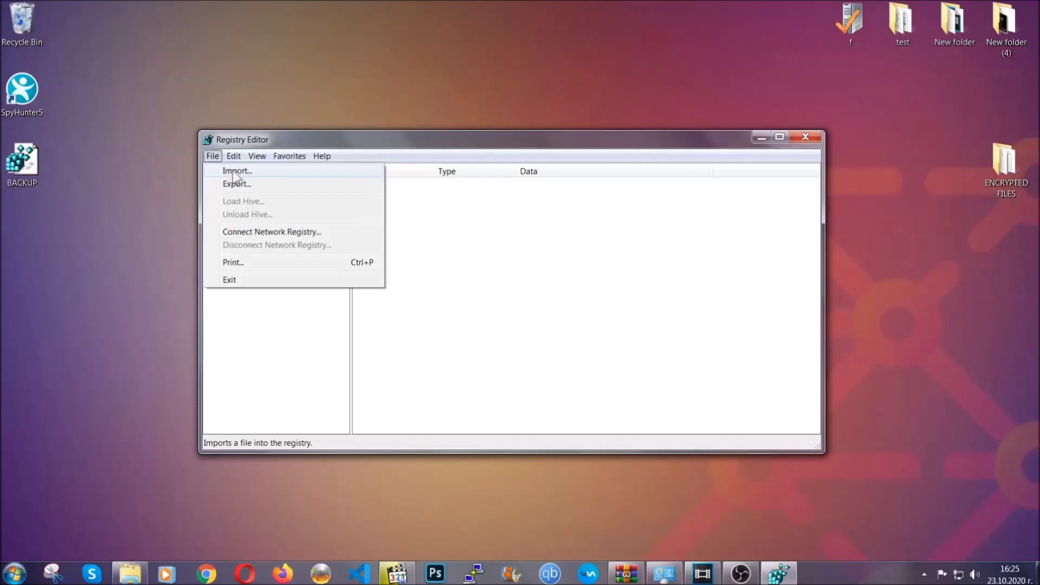
click(213, 157)
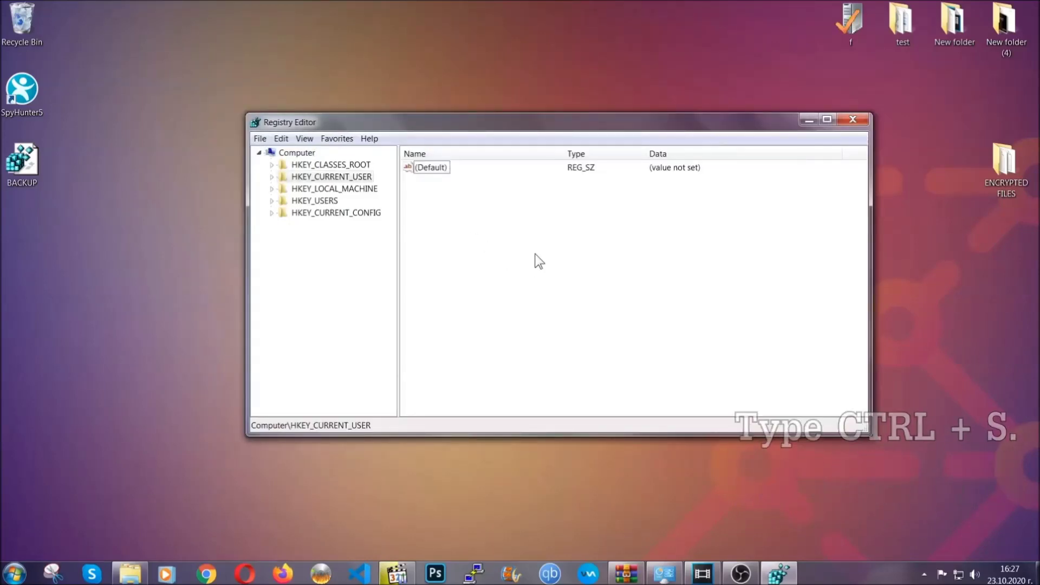
Search the registry from HKEY_CURRENT_USER for the key RunOnce.
key(ctrl+f)
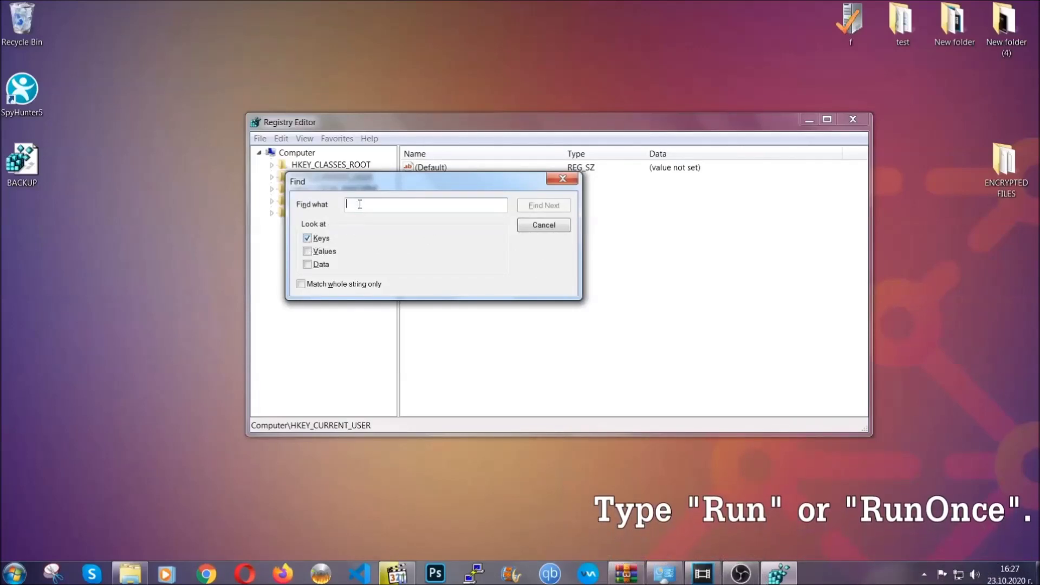
text(RunOnce)
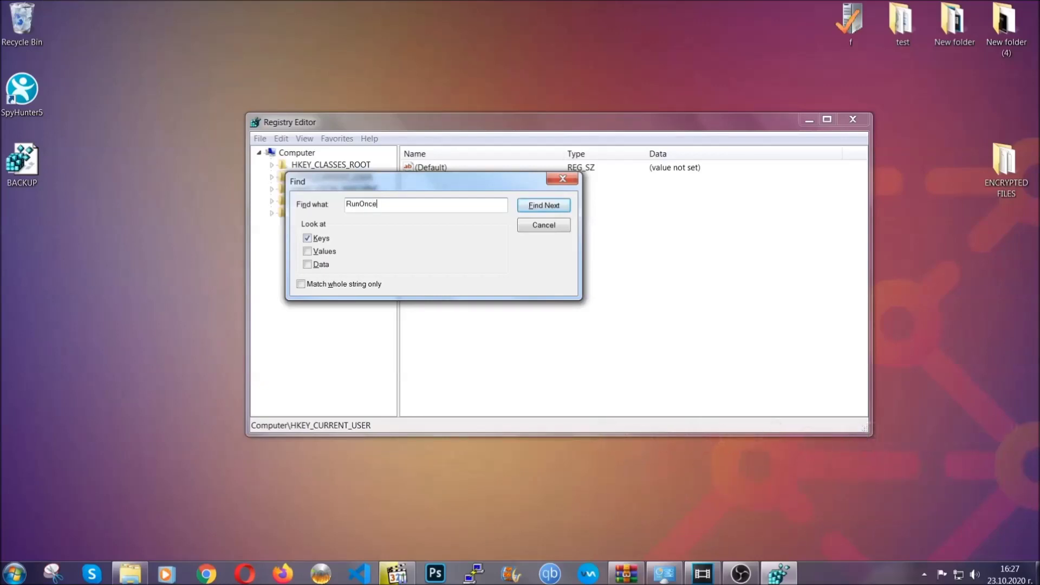
click(556, 208)
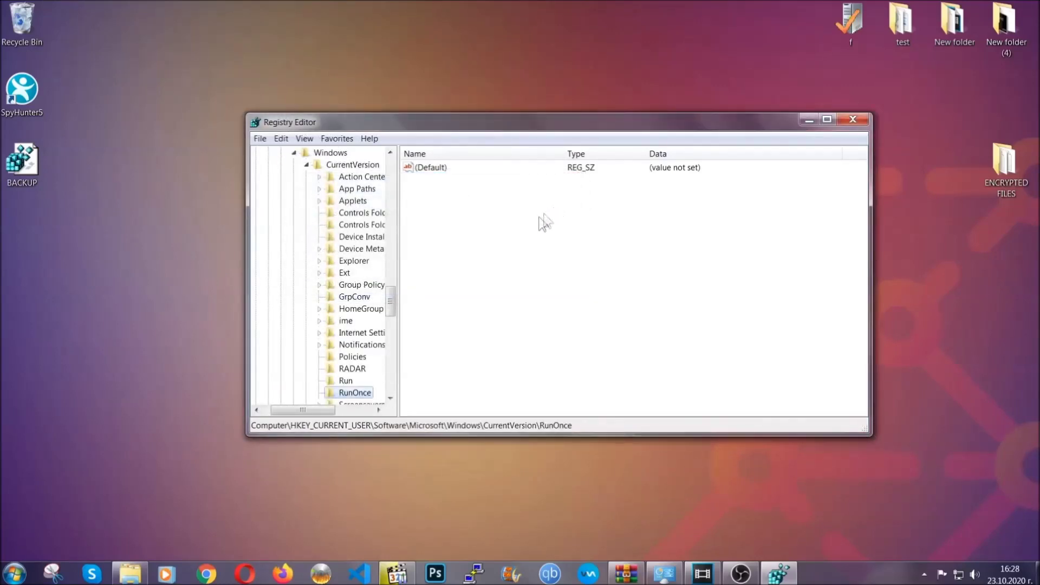
Delete the value THE VIRUS from the Run key under CurrentVersion and close Registry Editor.
drag(392, 302, 393, 317)
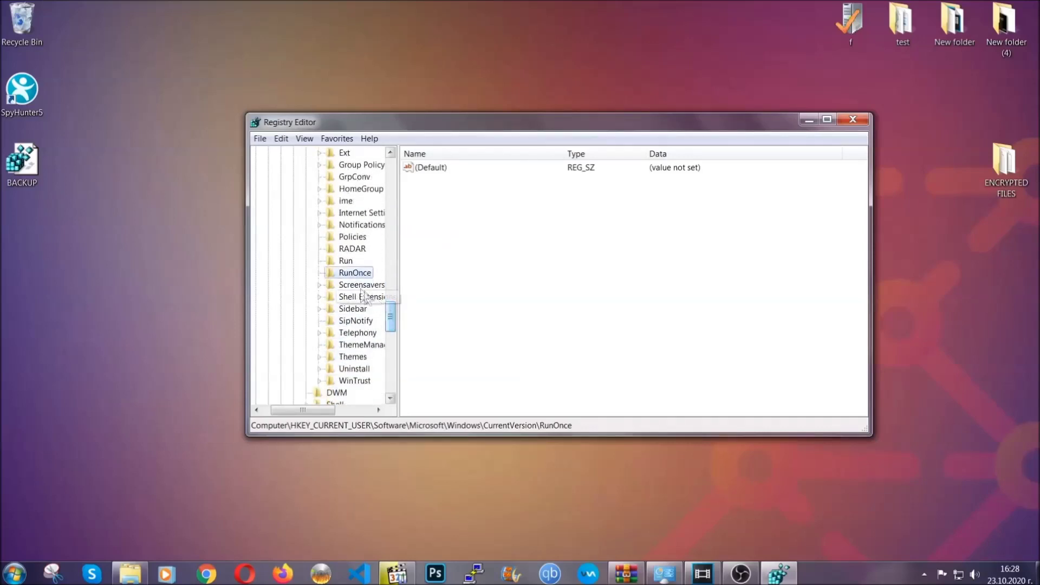
click(346, 262)
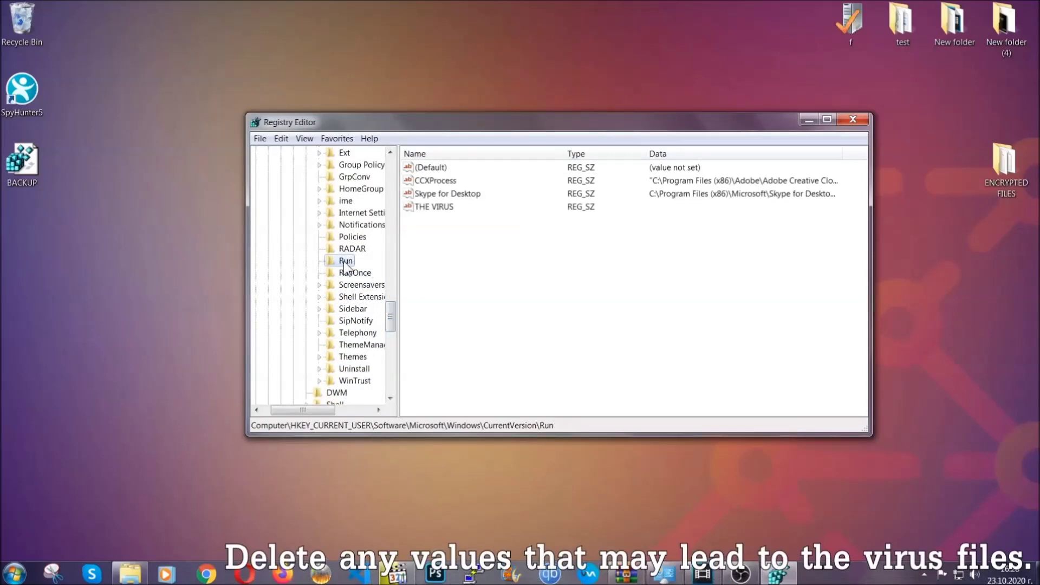
click(428, 208)
right_click(426, 208)
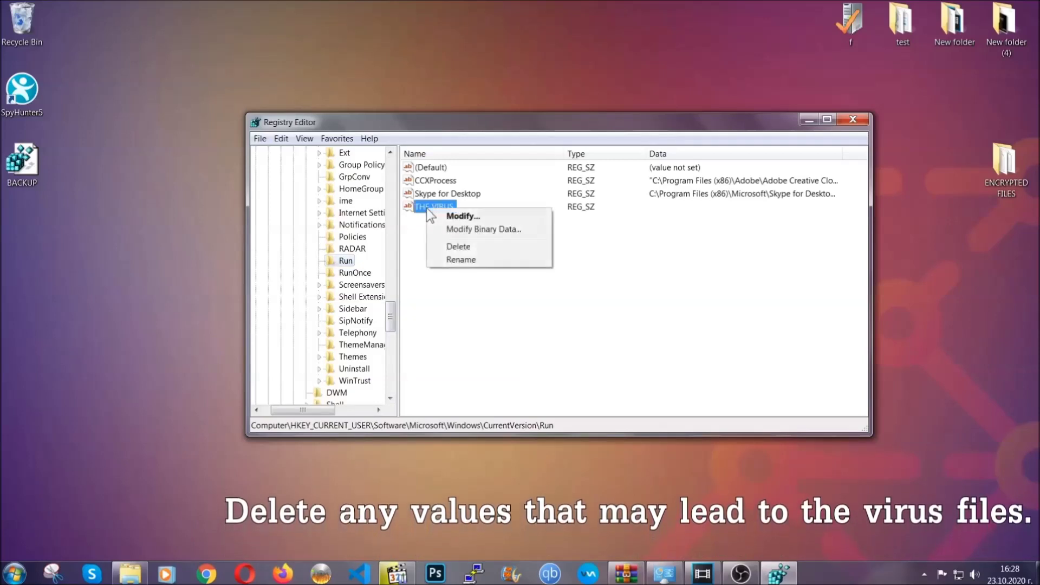
click(457, 247)
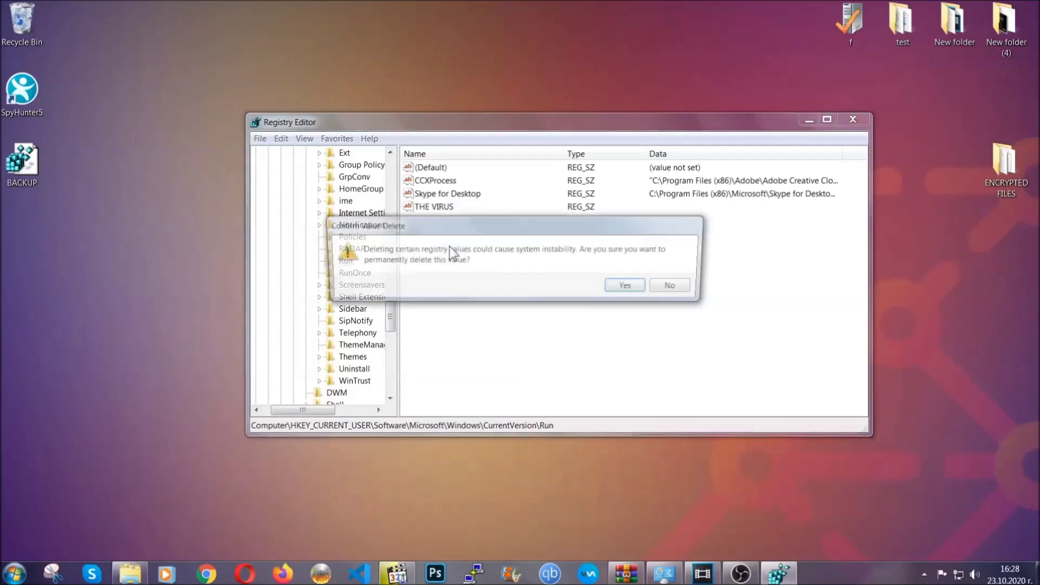
click(629, 287)
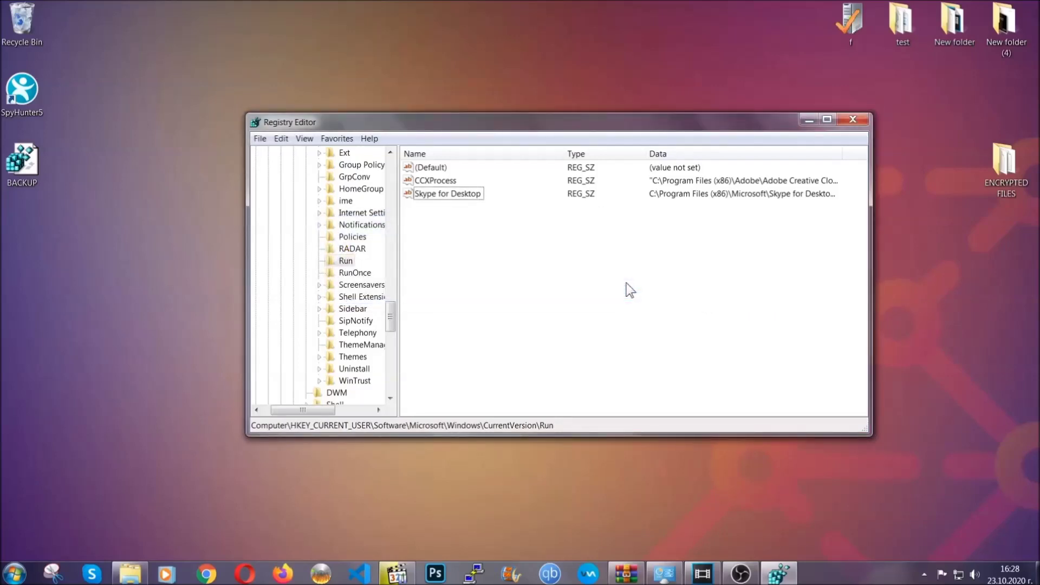
click(860, 120)
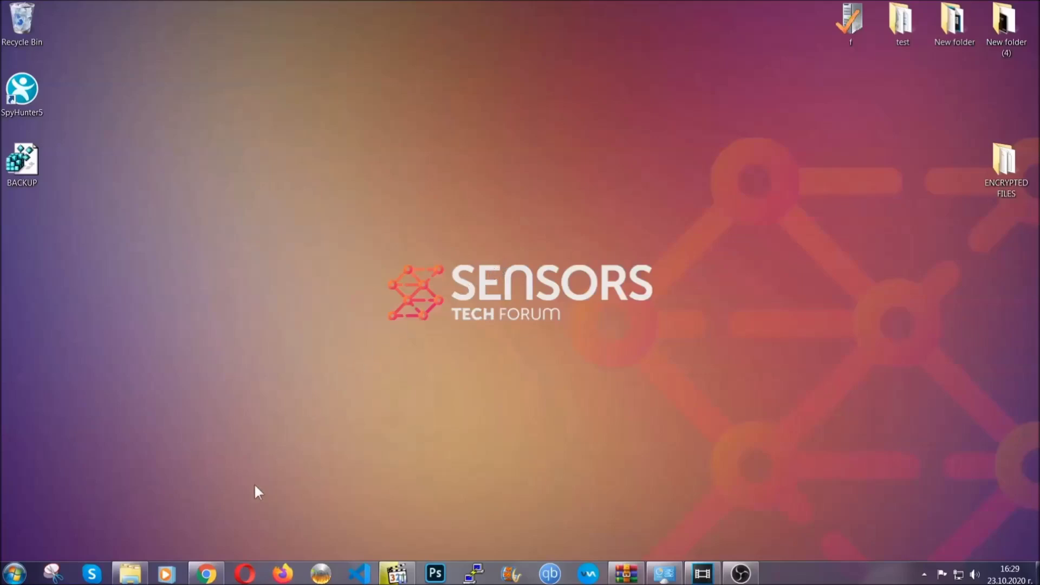
Switch to Chrome and look through the sensorstechforum.com article on restoring encrypted files, down to its list of alternative methods.
click(207, 575)
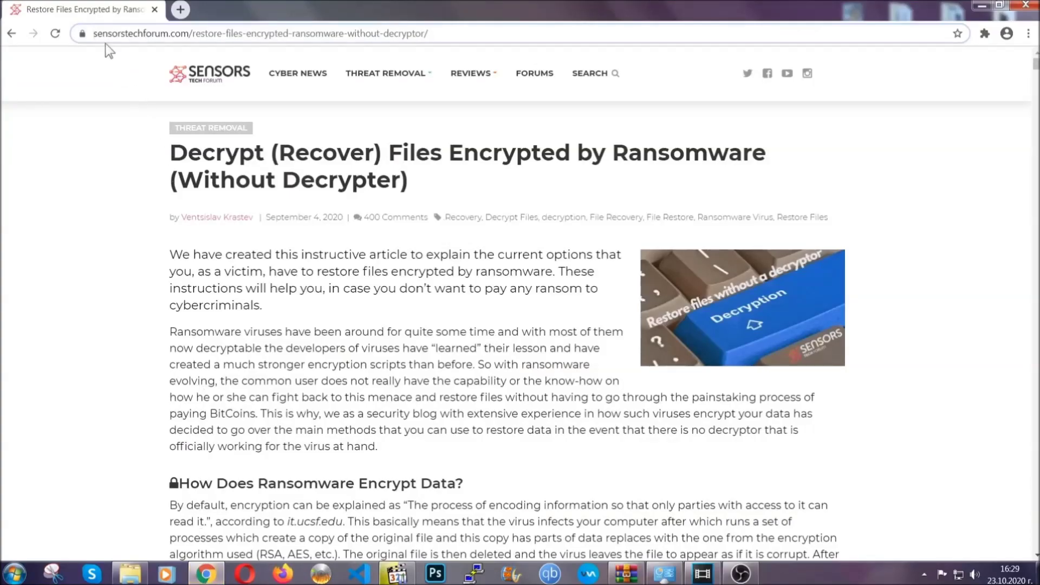
drag(95, 34, 263, 37)
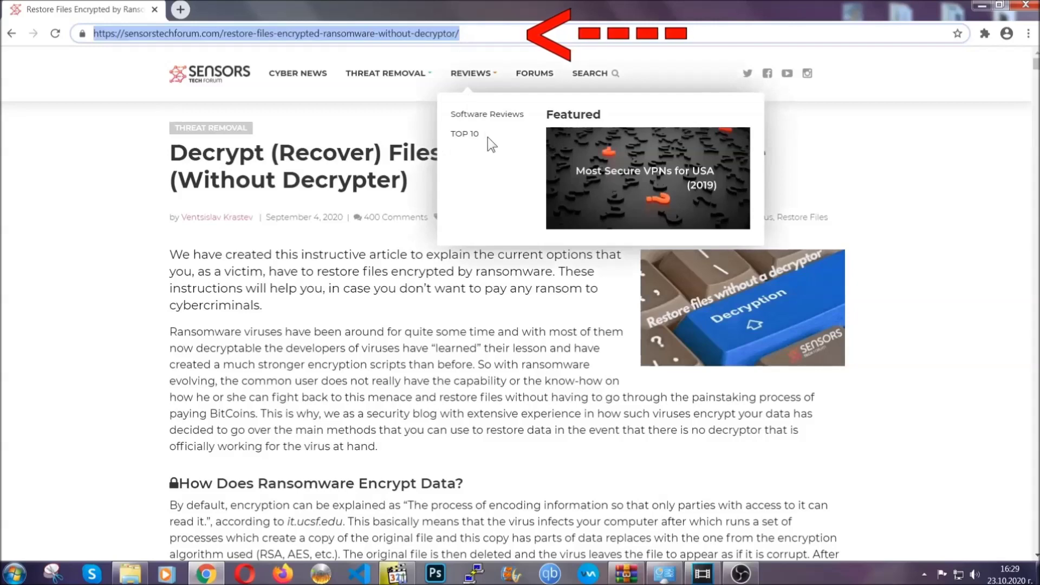
scroll(535, 293, down, 8)
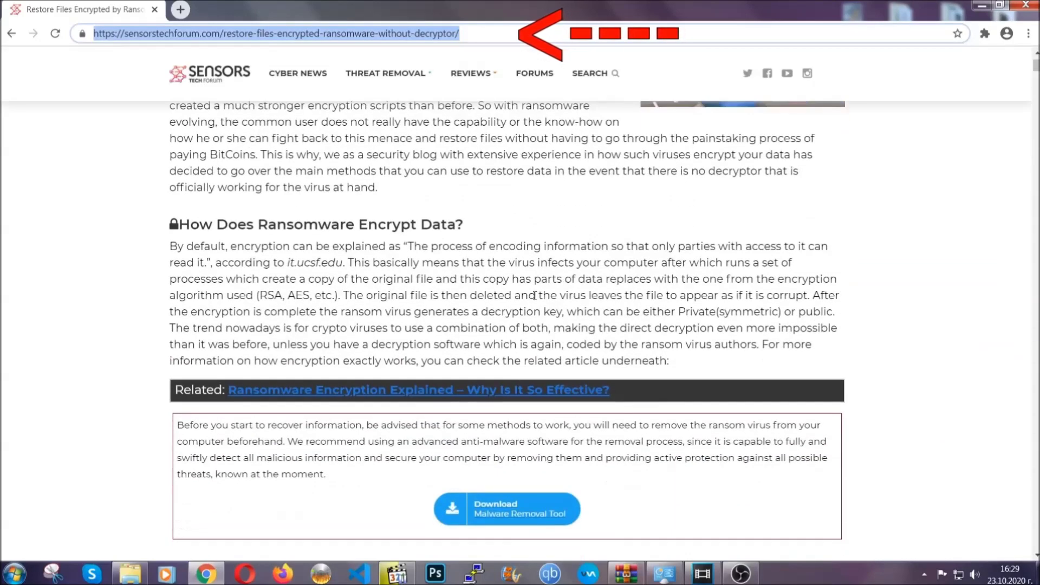
scroll(535, 294, down, 4)
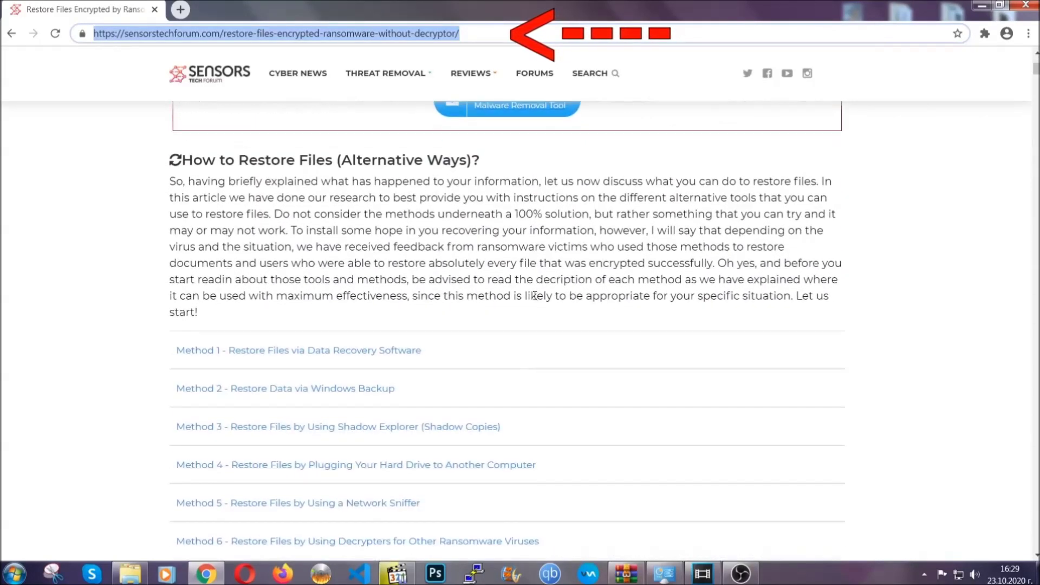
scroll(536, 300, down, 3)
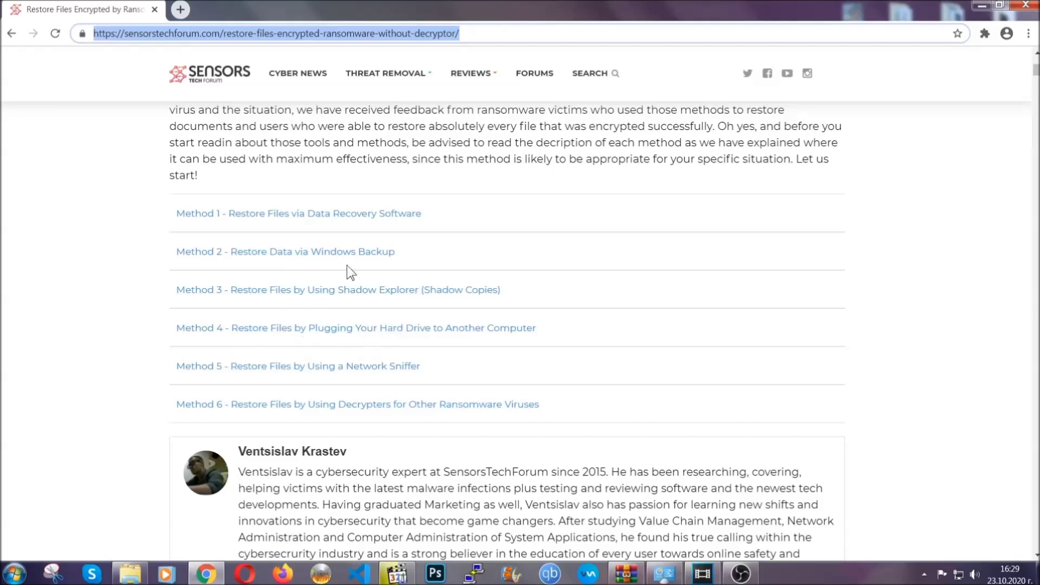
Expand "Method 2 - Restore Data via Windows Backup" and read its appropriate situation and instructions difficulty.
click(324, 250)
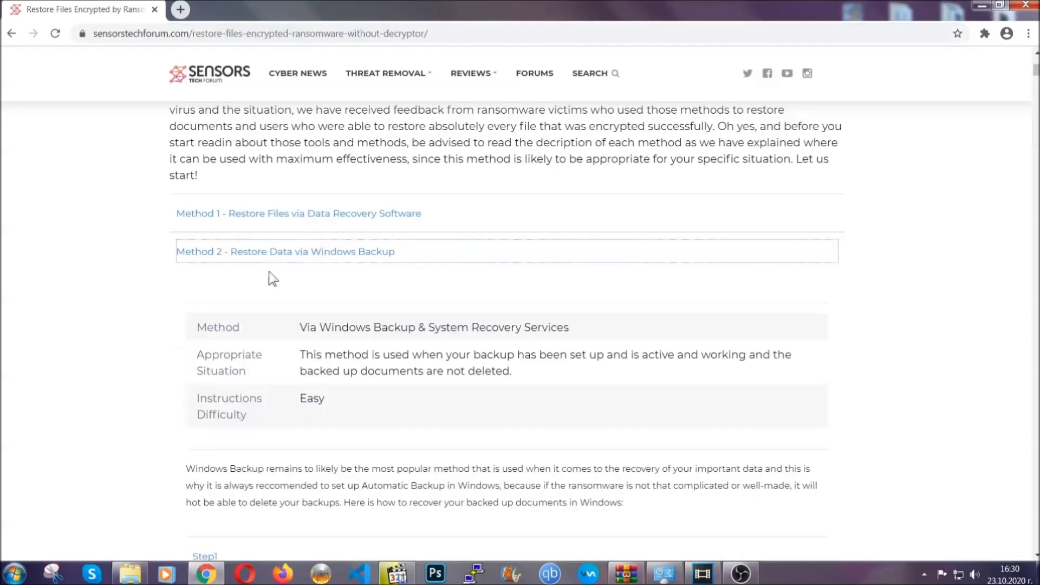
drag(302, 326, 372, 415)
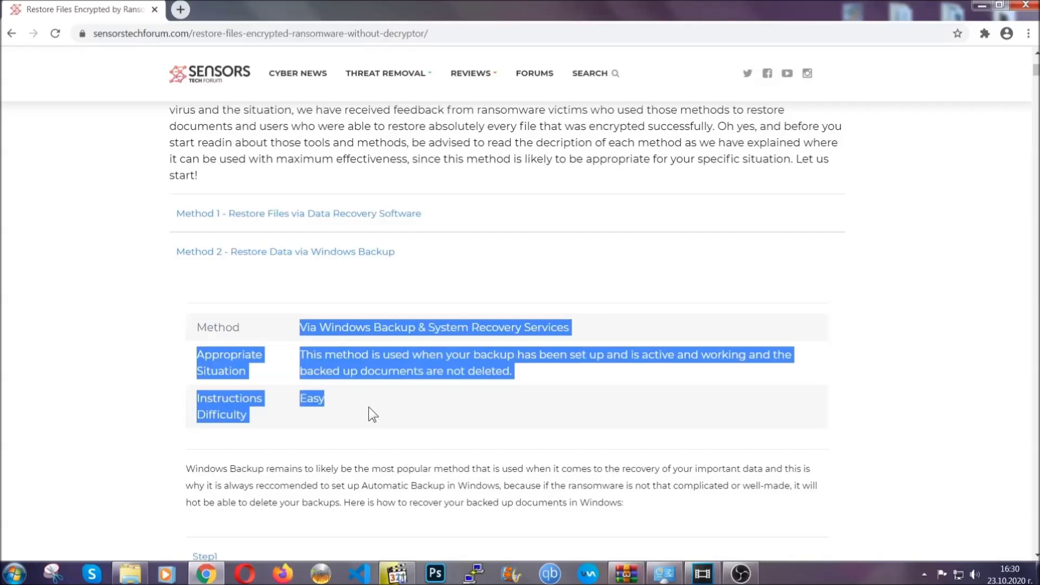
click(369, 408)
scroll(370, 406, down, 5)
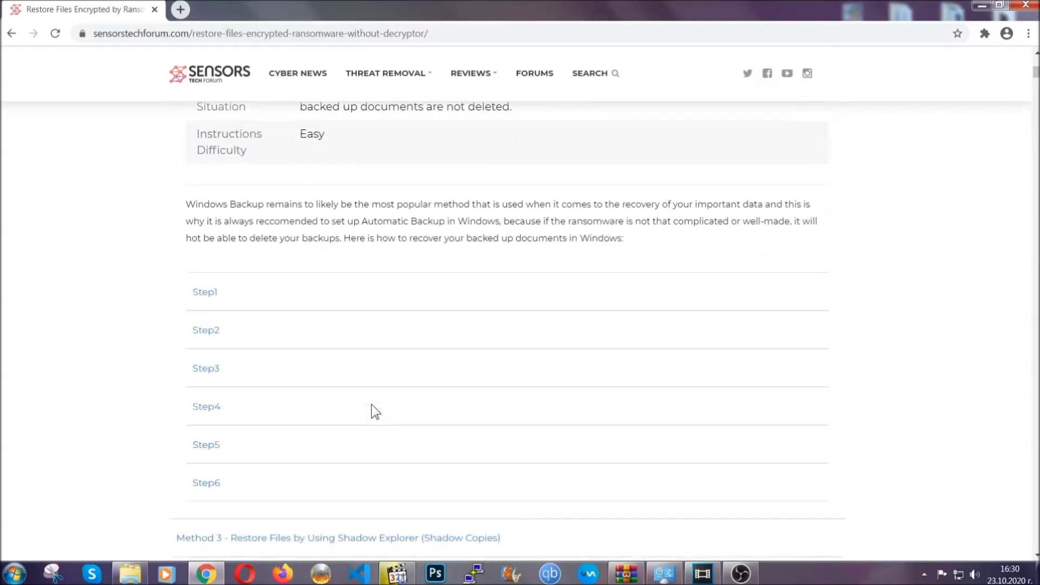
Expand Step1, Step2 and Step3 of the Windows Backup method and read their instructions.
click(213, 285)
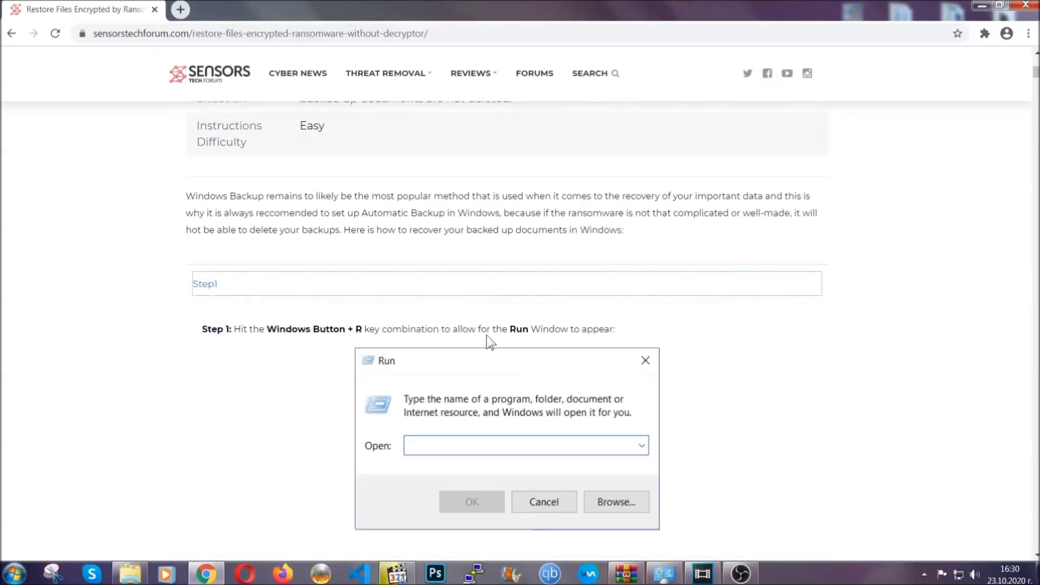
scroll(480, 332, down, 5)
click(244, 339)
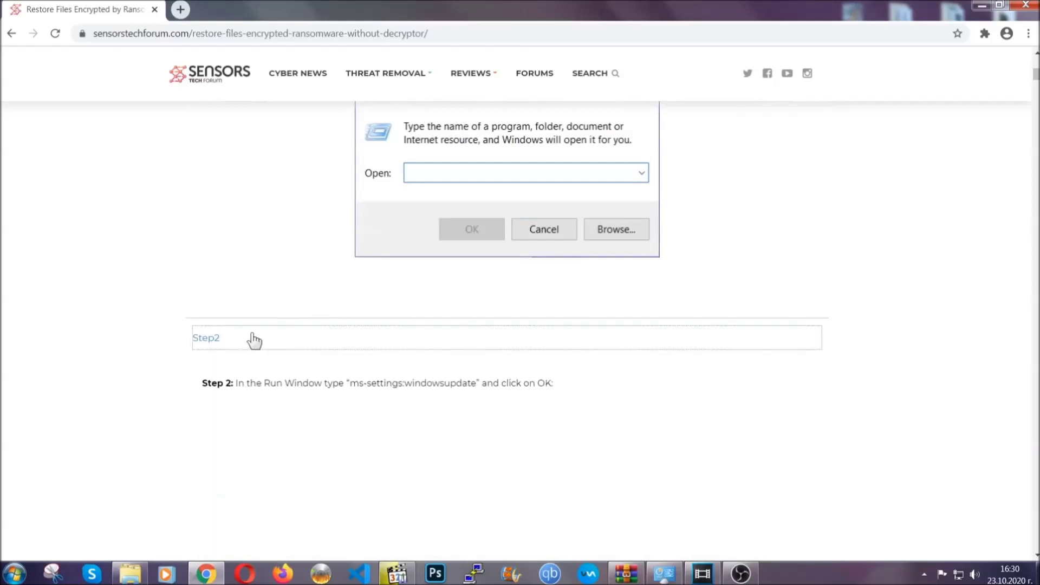
scroll(469, 348, down, 5)
click(304, 392)
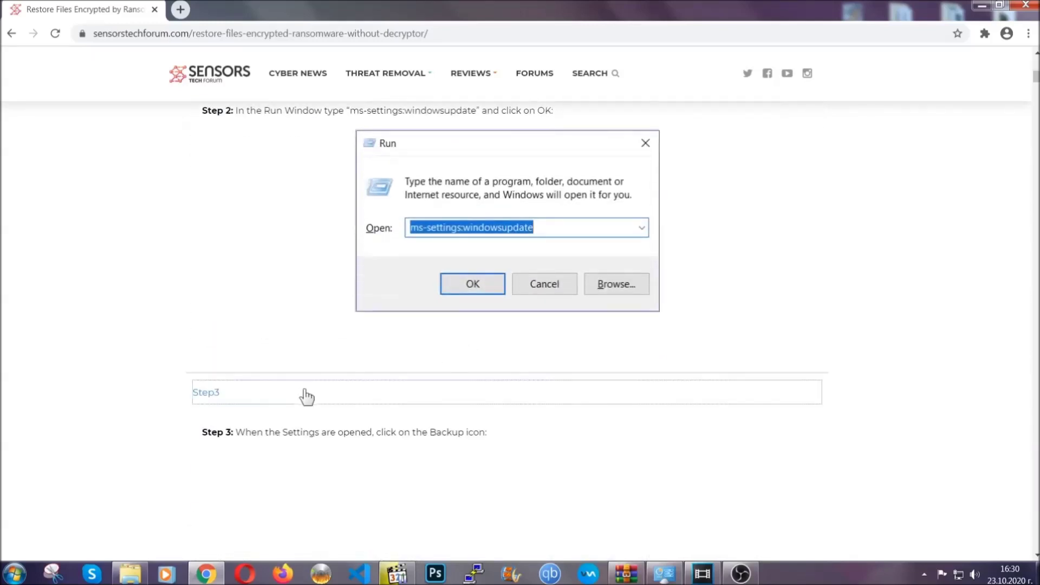
scroll(435, 362, down, 4)
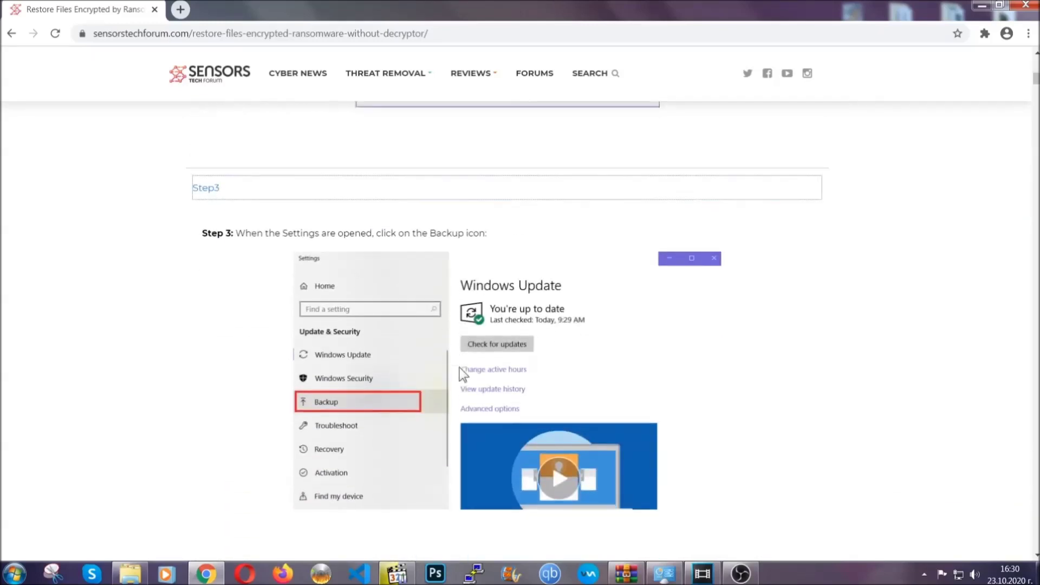
Skim the rest of the recovery article, return to its beginning and minimize the browser.
scroll(458, 369, down, 5)
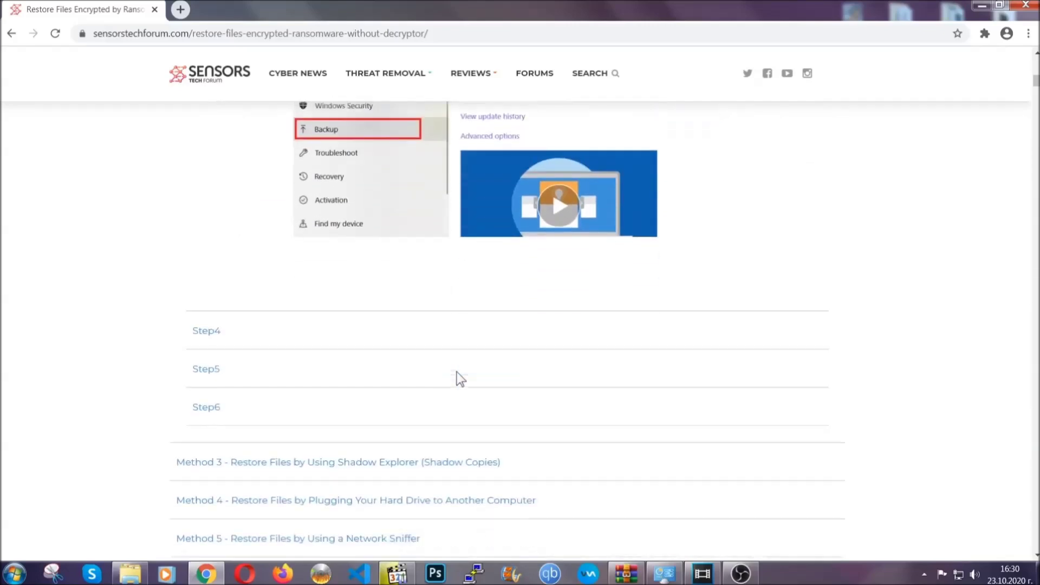
scroll(457, 372, down, 7)
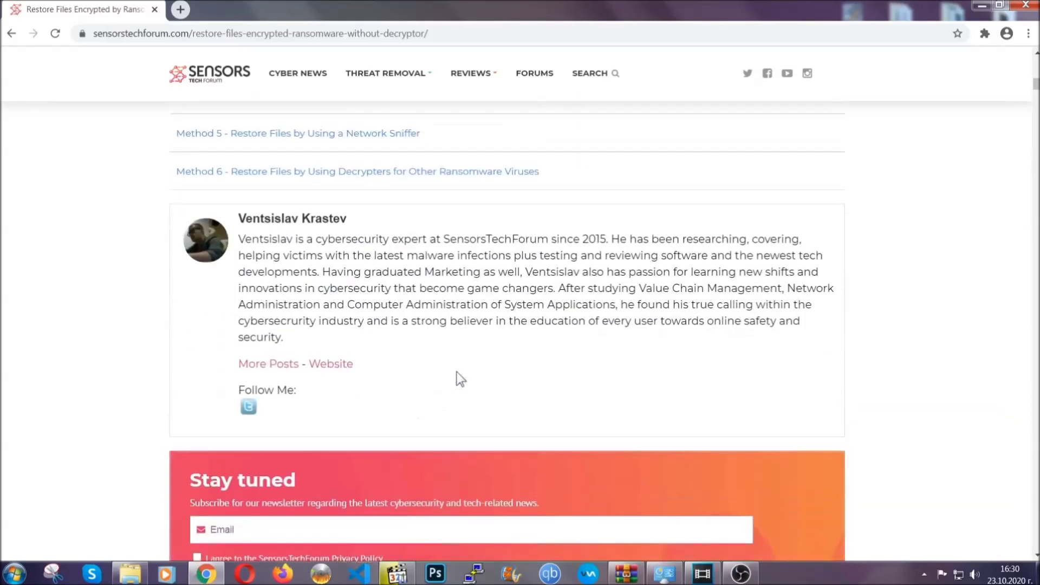
scroll(457, 372, up, 20)
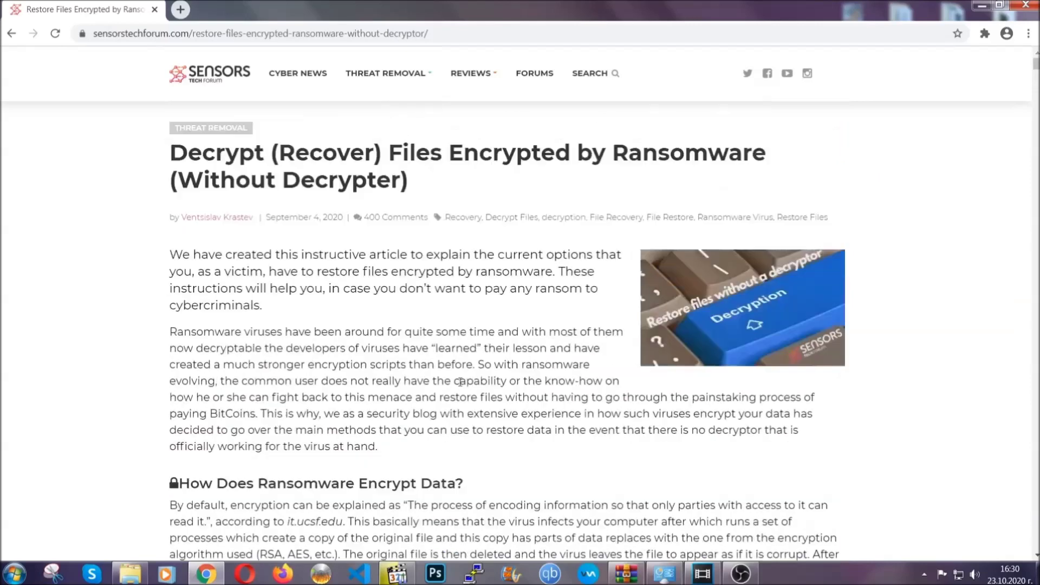
click(979, 4)
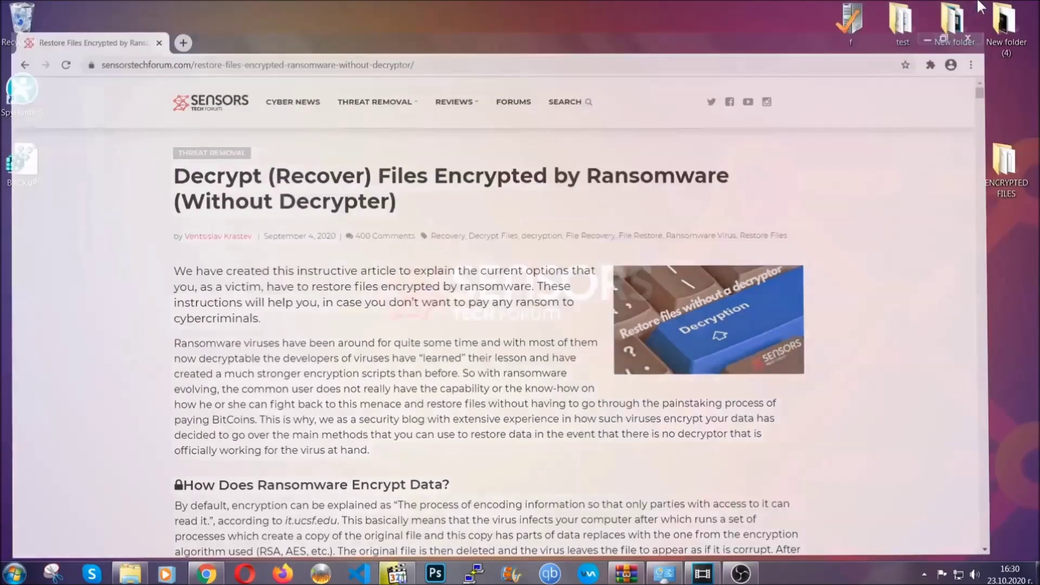